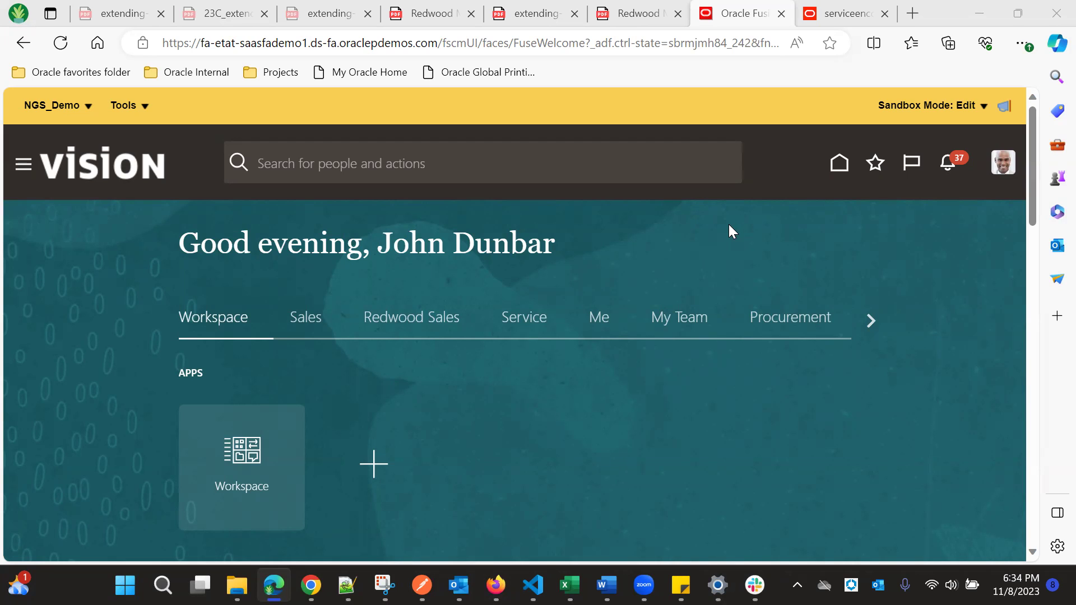
- Switch to the serviceenc tab showing the serviceencounter_c-list page in VB Studio
left_click(25, 174)
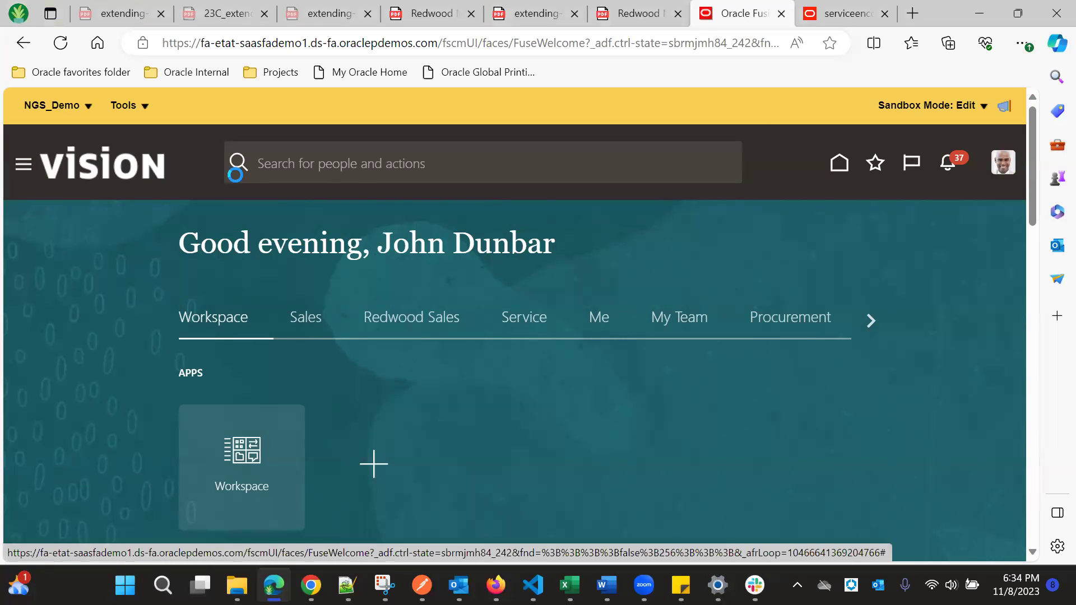
left_click(825, 5)
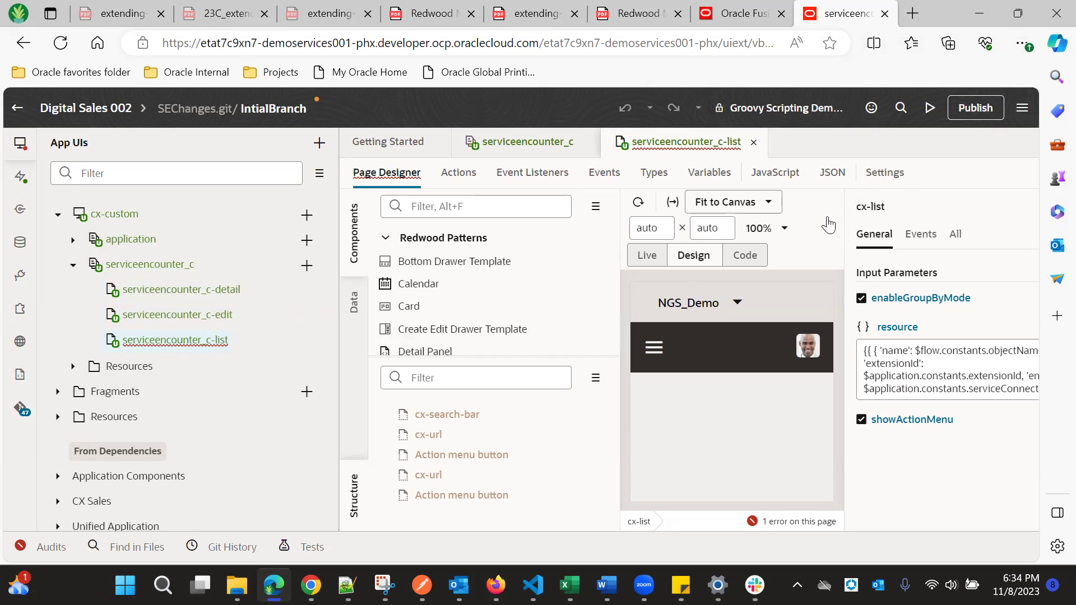
- Preview the serviceencounter_c-list page in a new tab, then return to the Oracle Fusion home tab
left_click(930, 110)
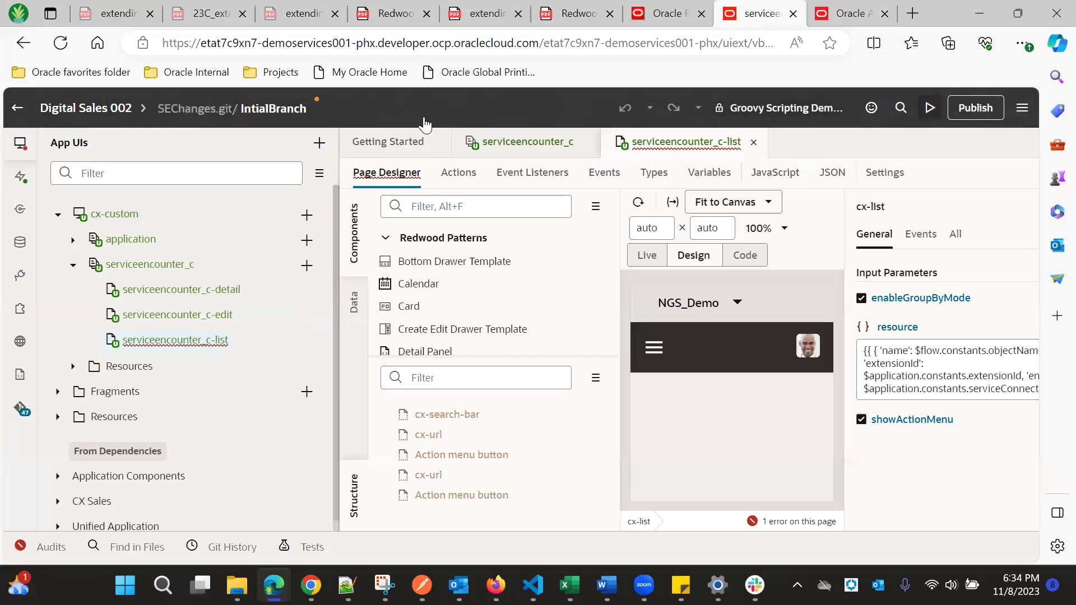
left_click(672, 16)
- Scroll through the Redwood Sales section of the Fusion navigator to review its items
scroll(189, 346, "down", 4)
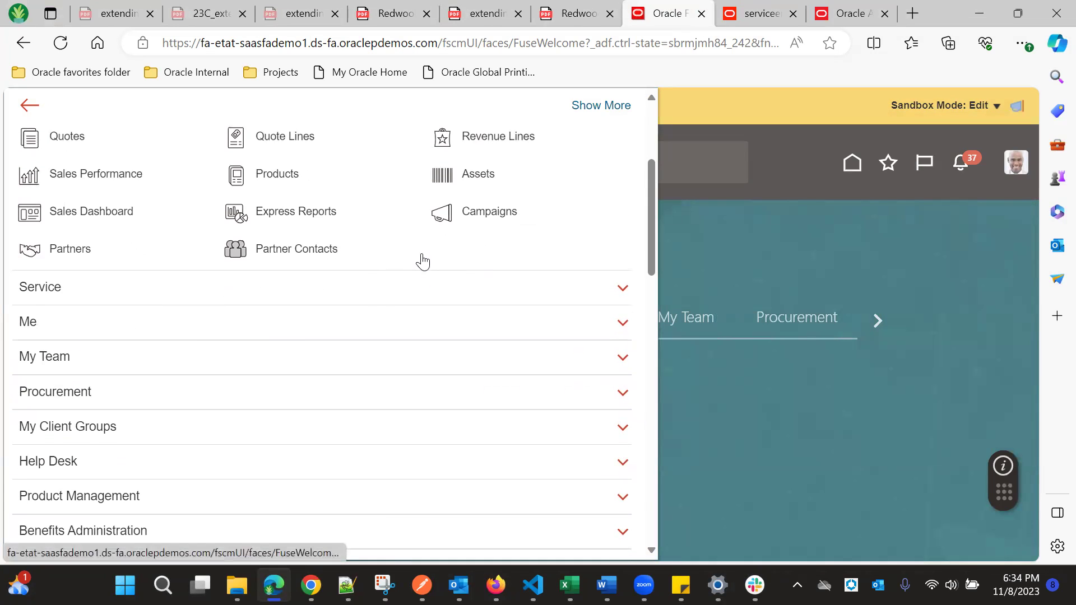
scroll(423, 262, "up", 4)
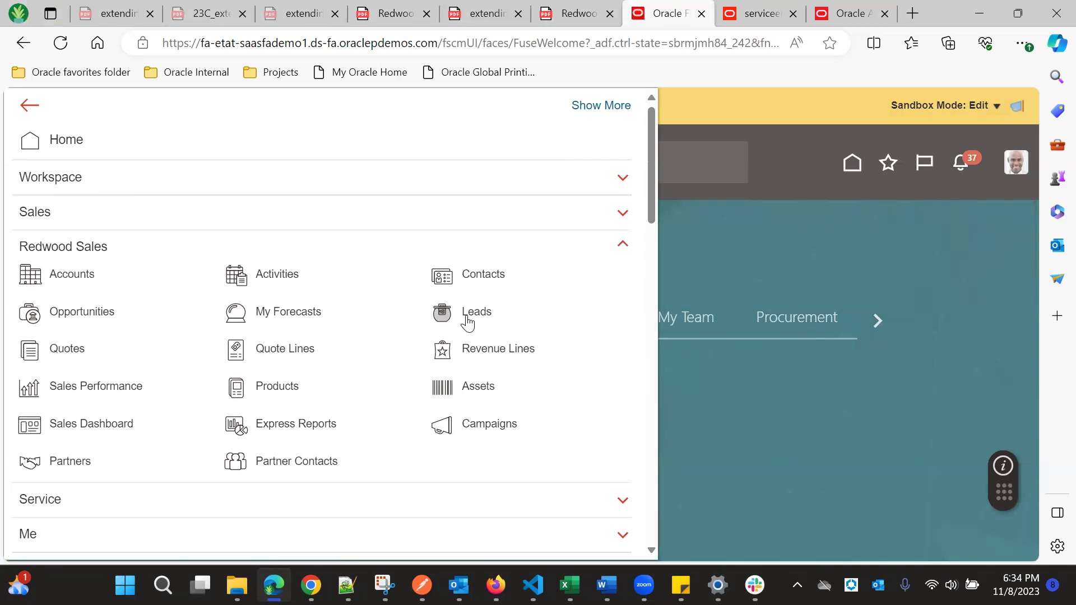
scroll(467, 322, "down", 3)
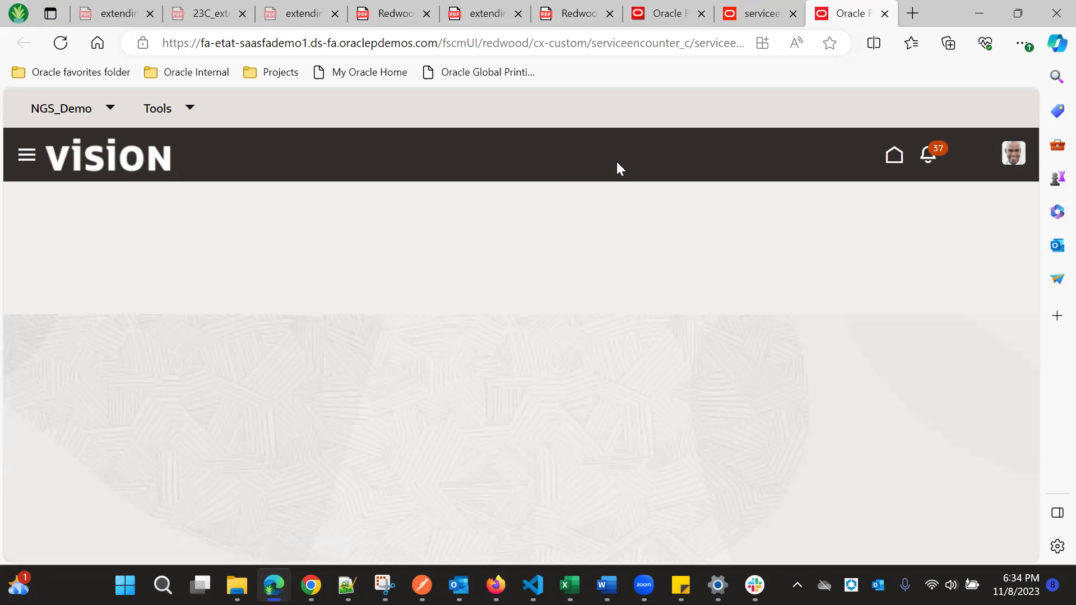
- Insert 'application/container' into the page address after cx-custom/
left_click(632, 40)
left_click(576, 147)
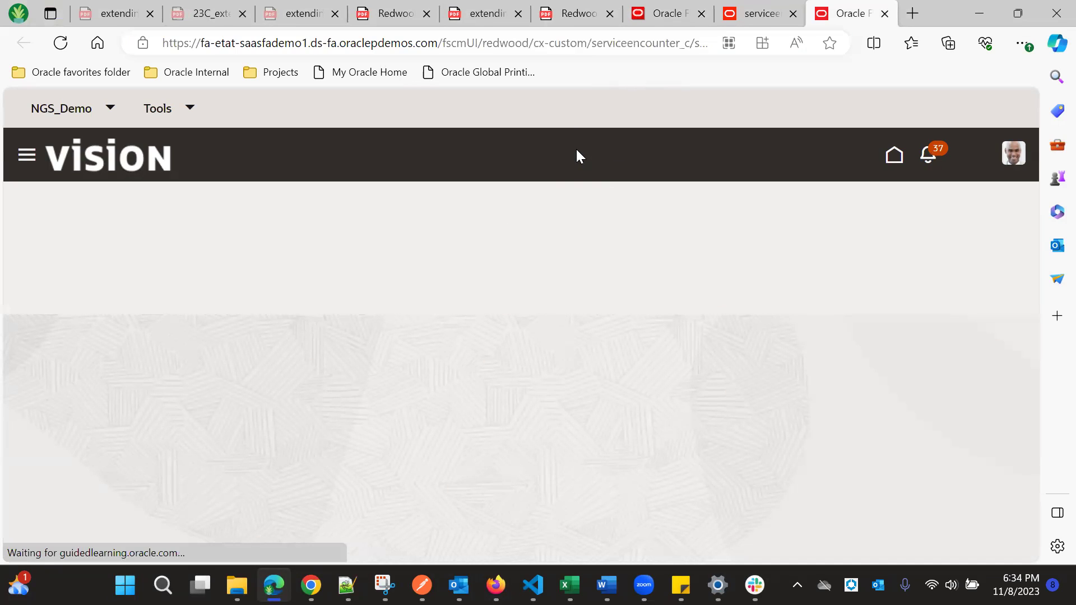
left_click(587, 45)
left_click(588, 45)
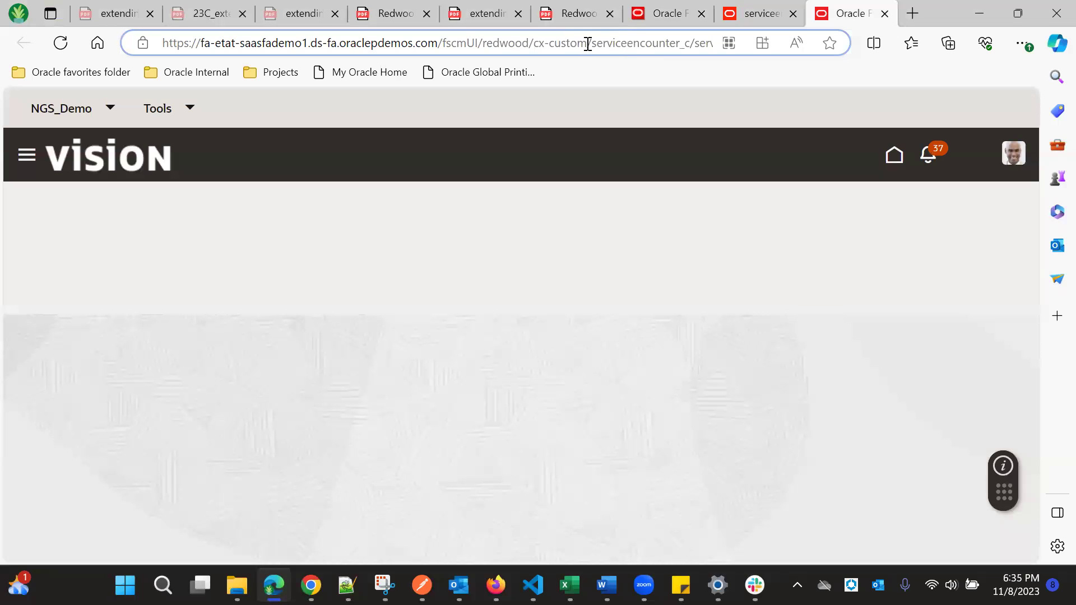
type("/")
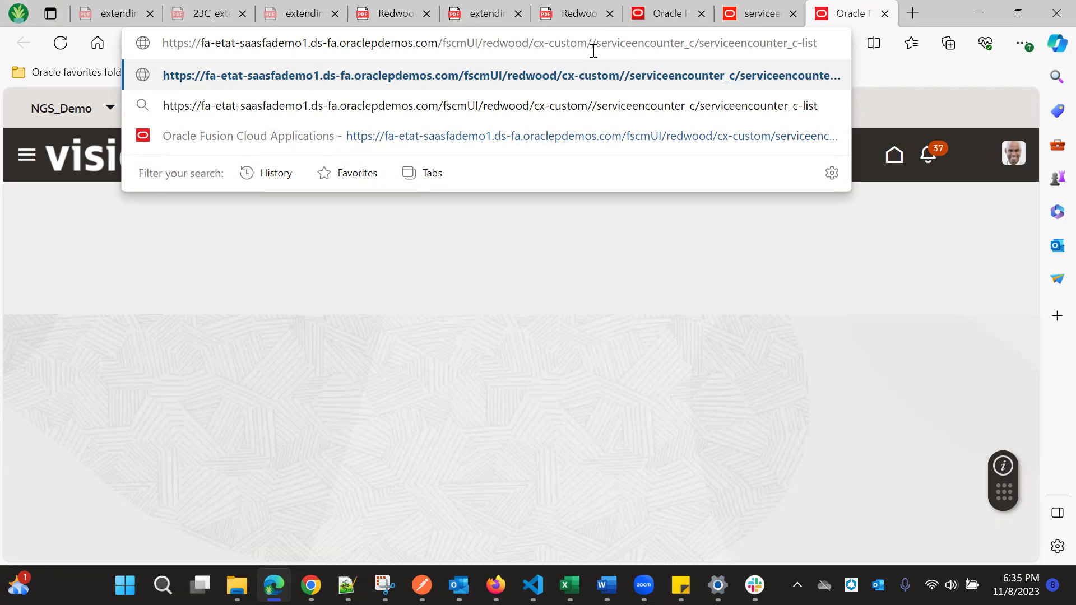
type("c")
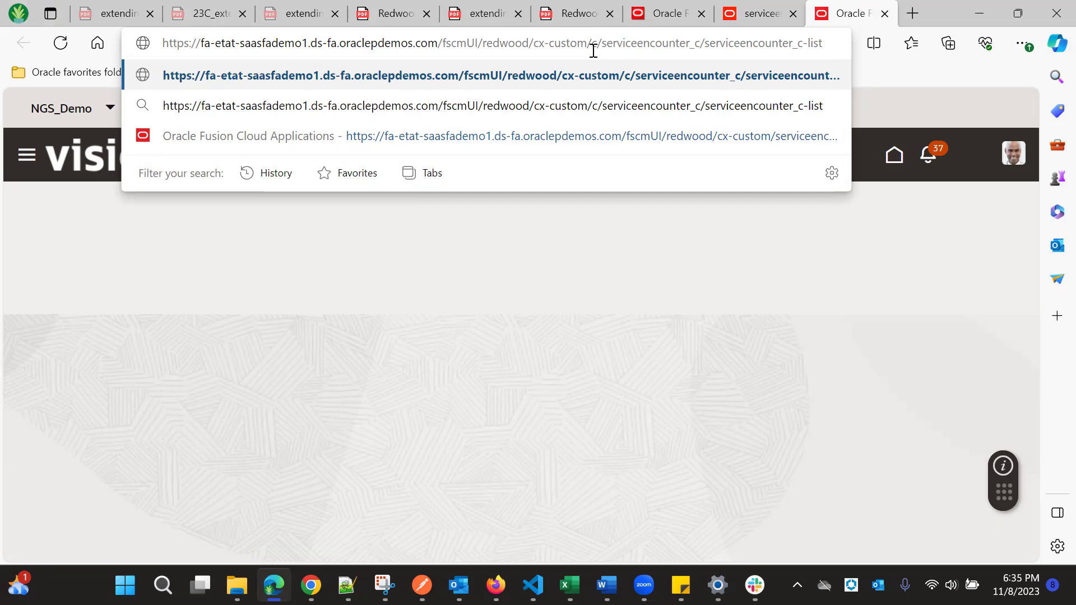
key("BackSpace")
type("applica")
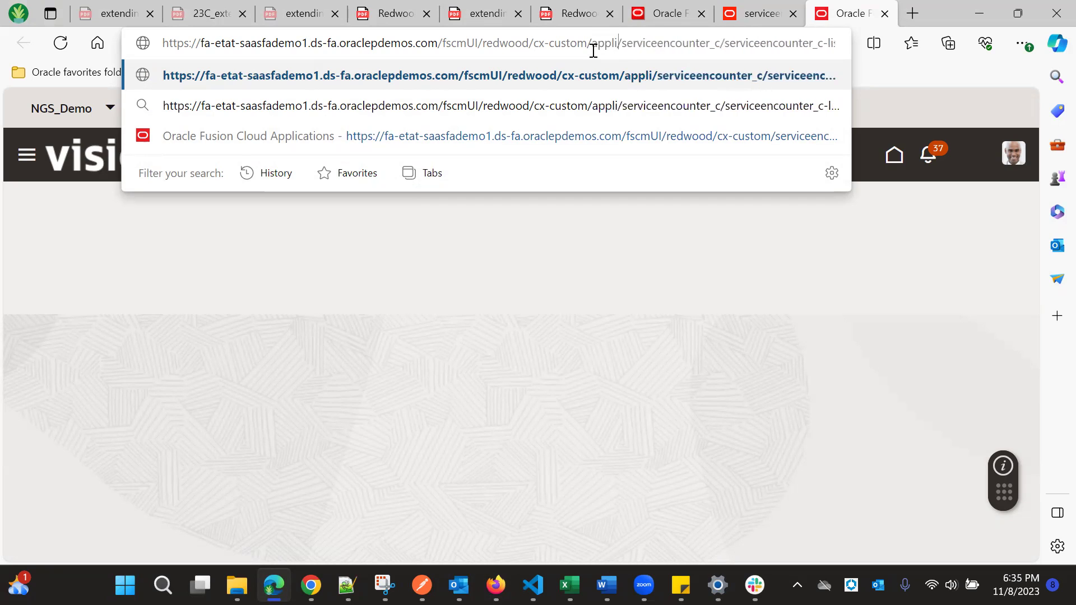
type("tion/")
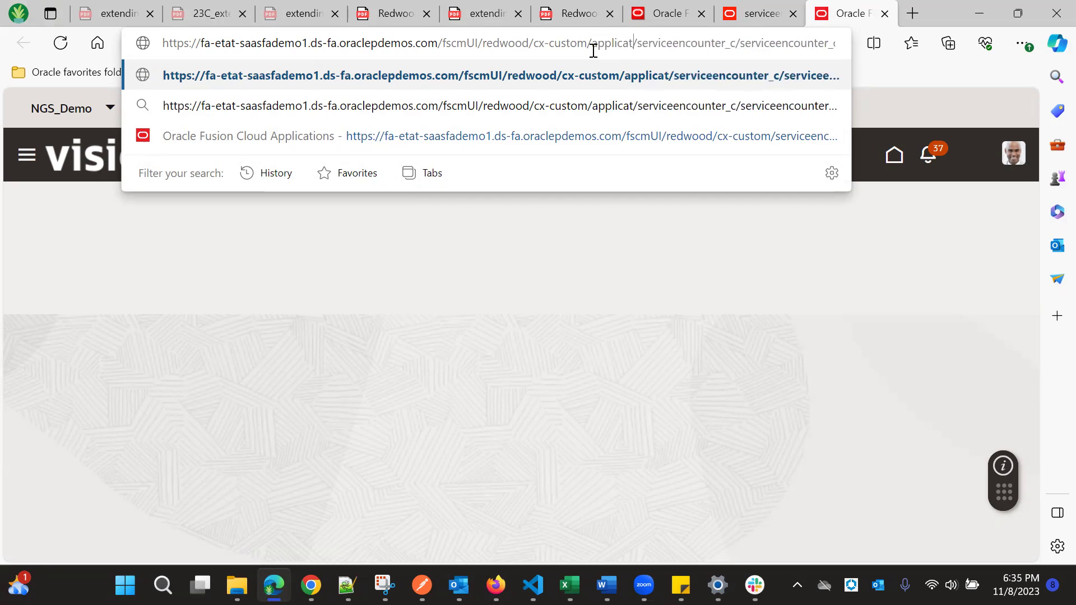
type("container")
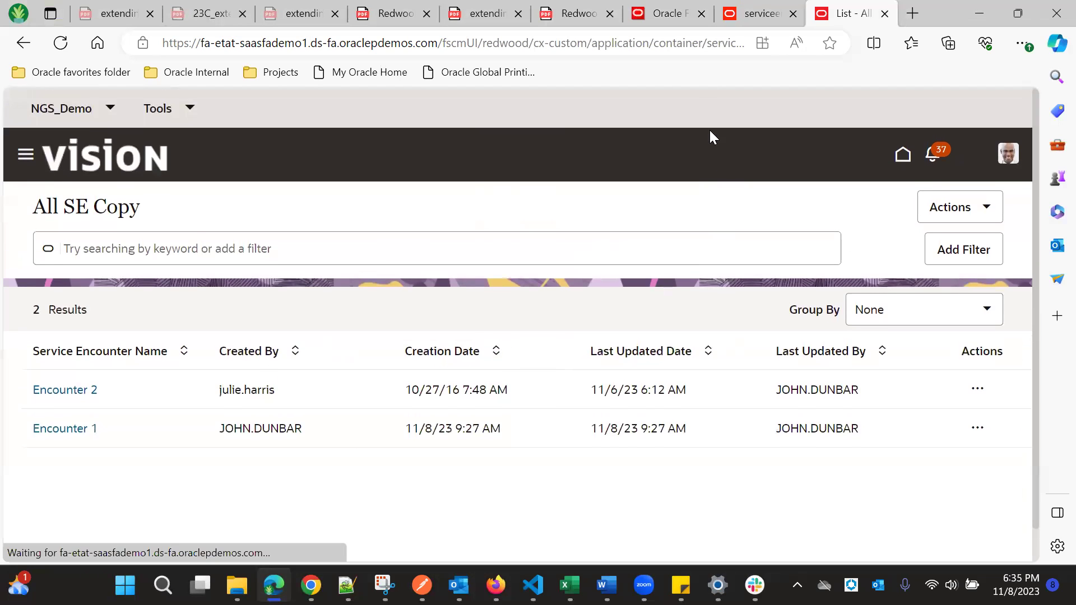
- Open the Sandboxes page from the Configuration area of the Fusion navigator
left_click(671, 12)
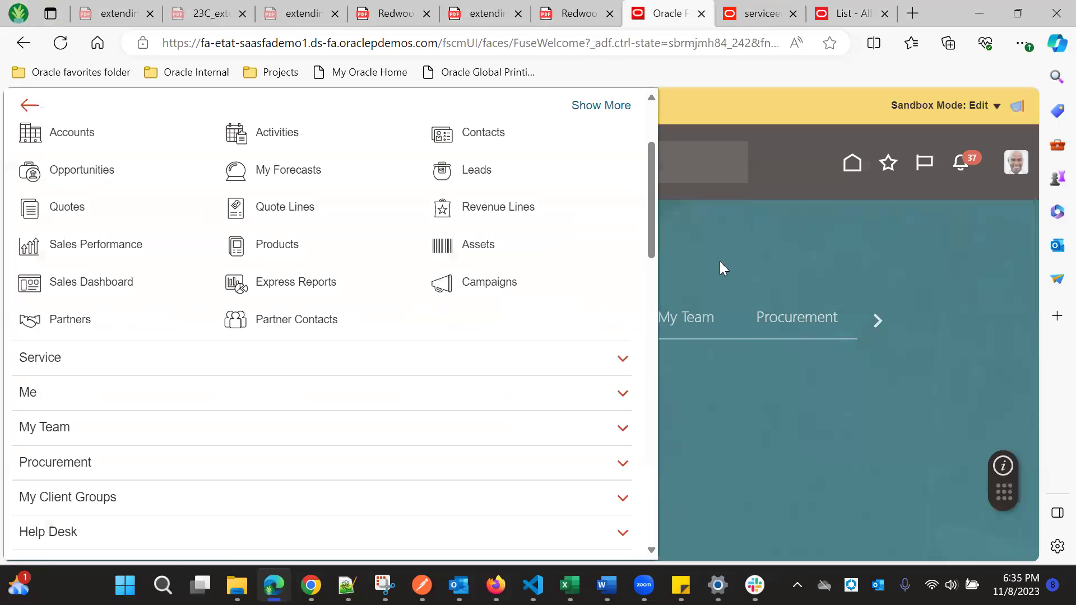
scroll(336, 319, "down", 20)
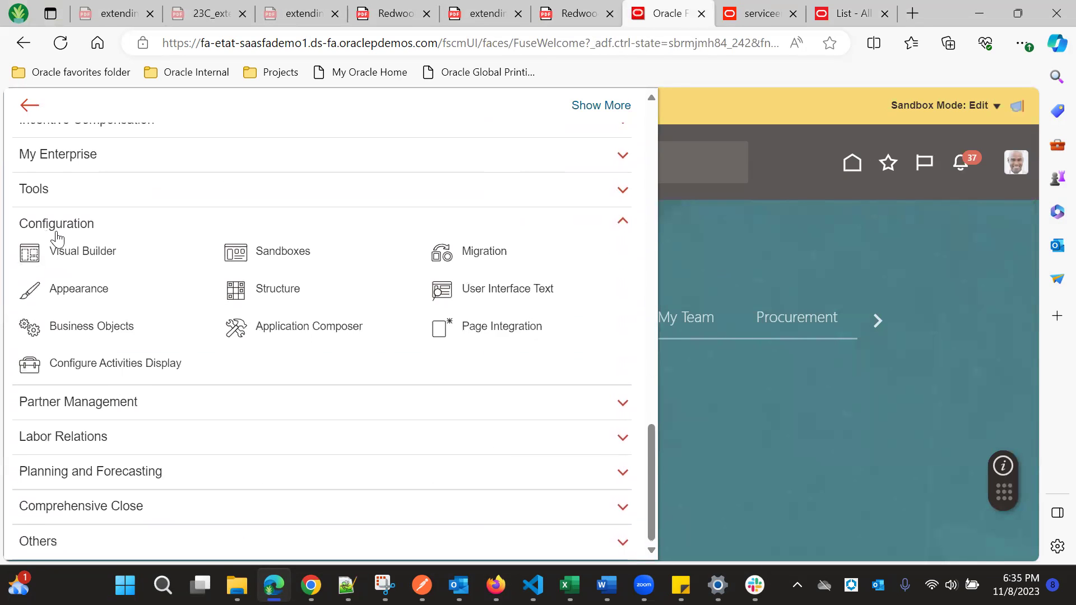
left_click(265, 250)
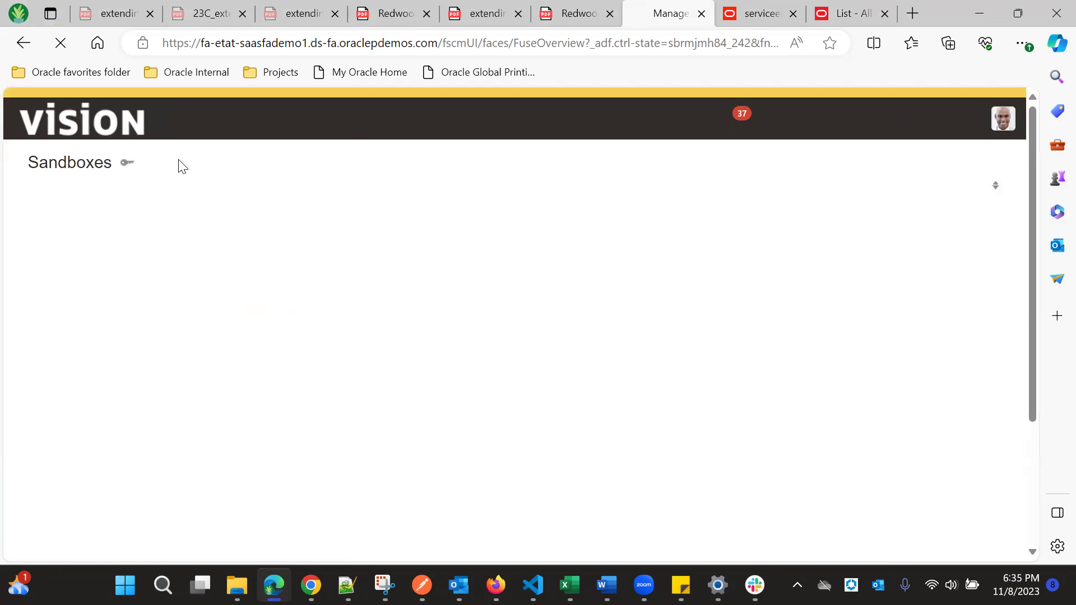
- Create a new page entry from Tools > Structure in Navigation Configuration
left_click(126, 106)
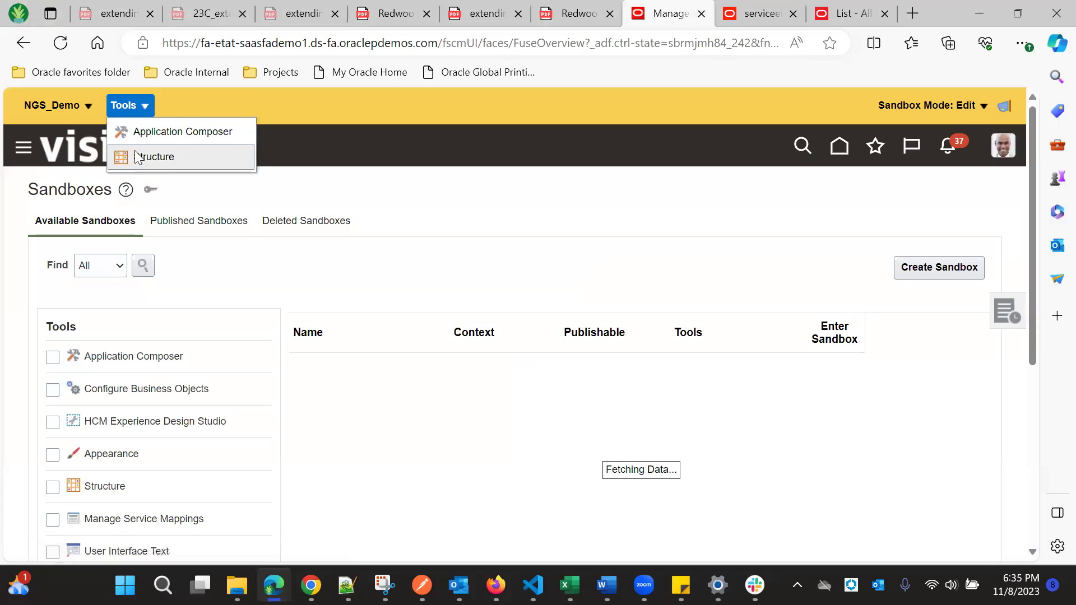
left_click(154, 156)
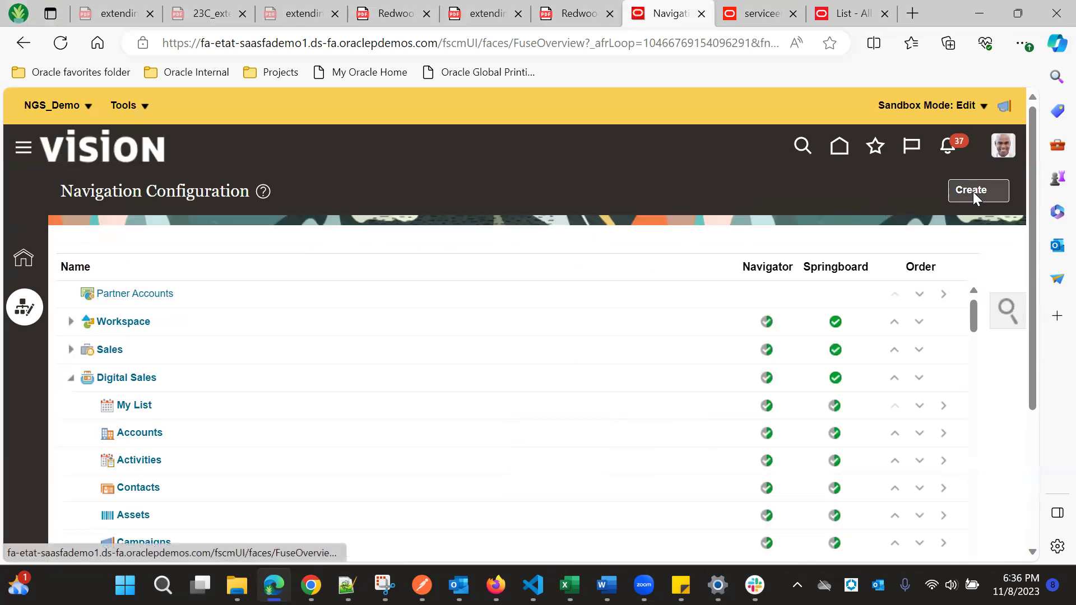
left_click(974, 191)
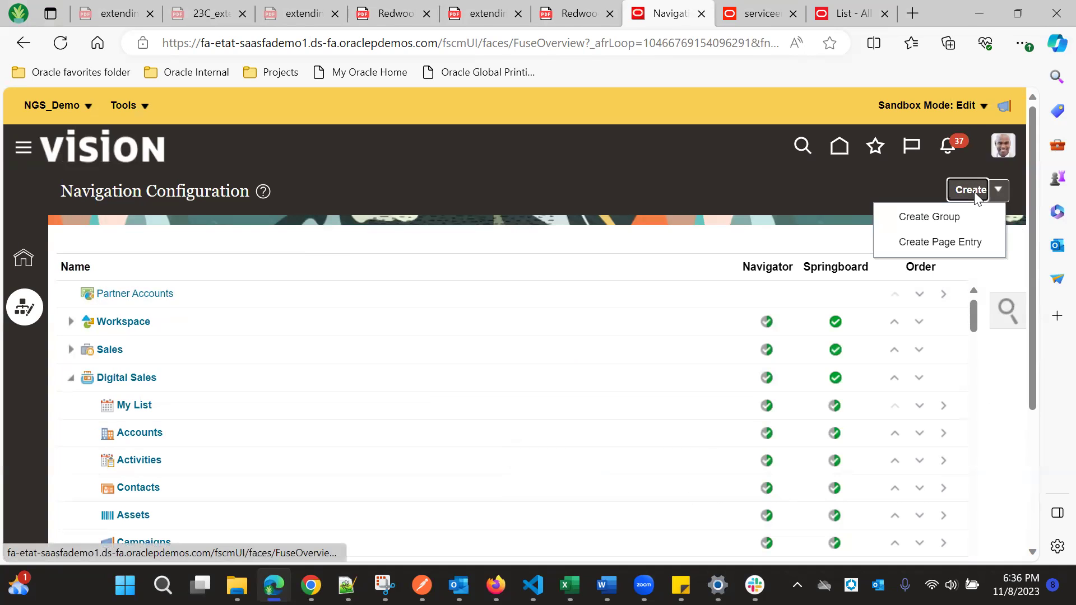
left_click(943, 244)
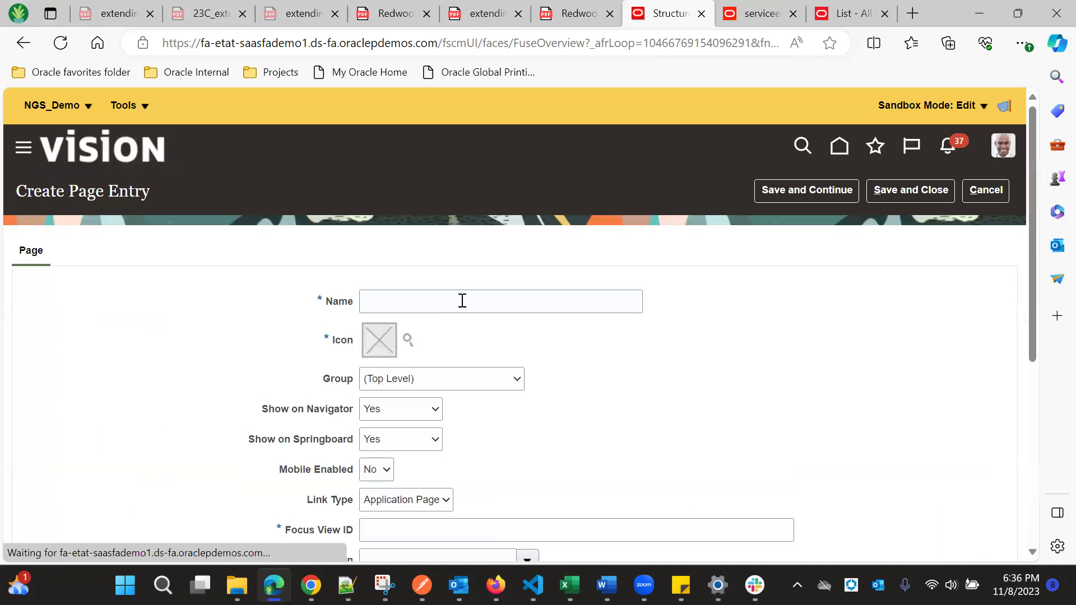
- Name the page entry 'Service Encounter' and choose the green plus as its icon
left_click(449, 301)
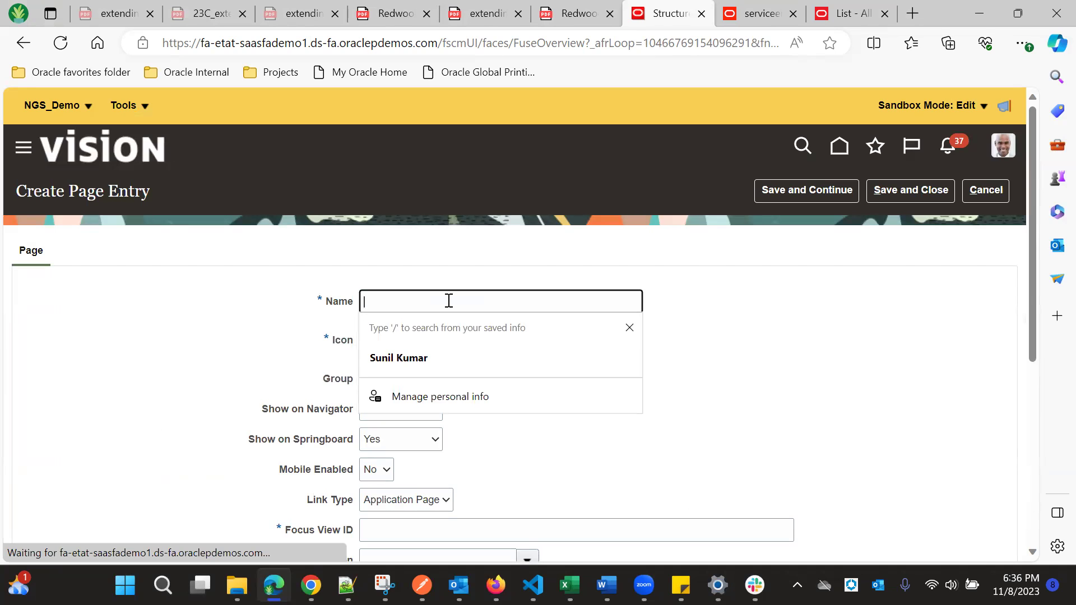
type("Service Encounter")
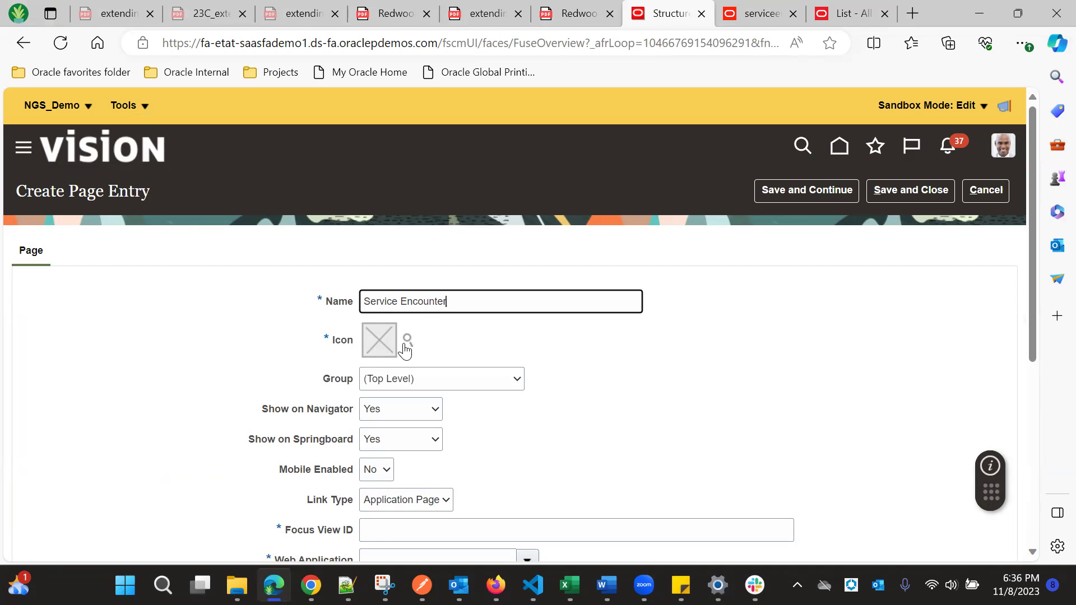
left_click(408, 340)
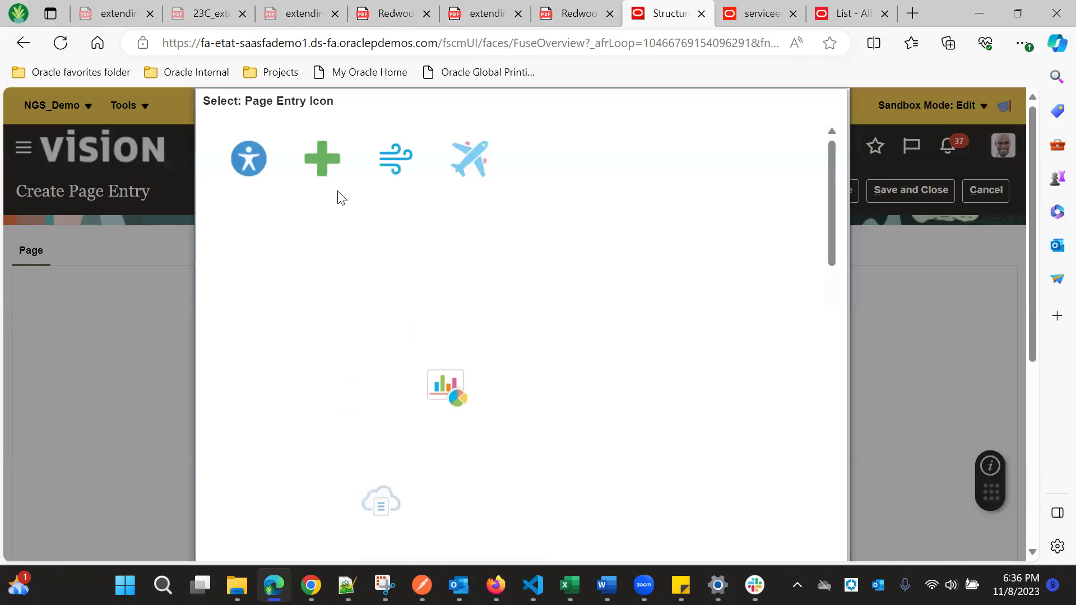
scroll(817, 340, "down", 5)
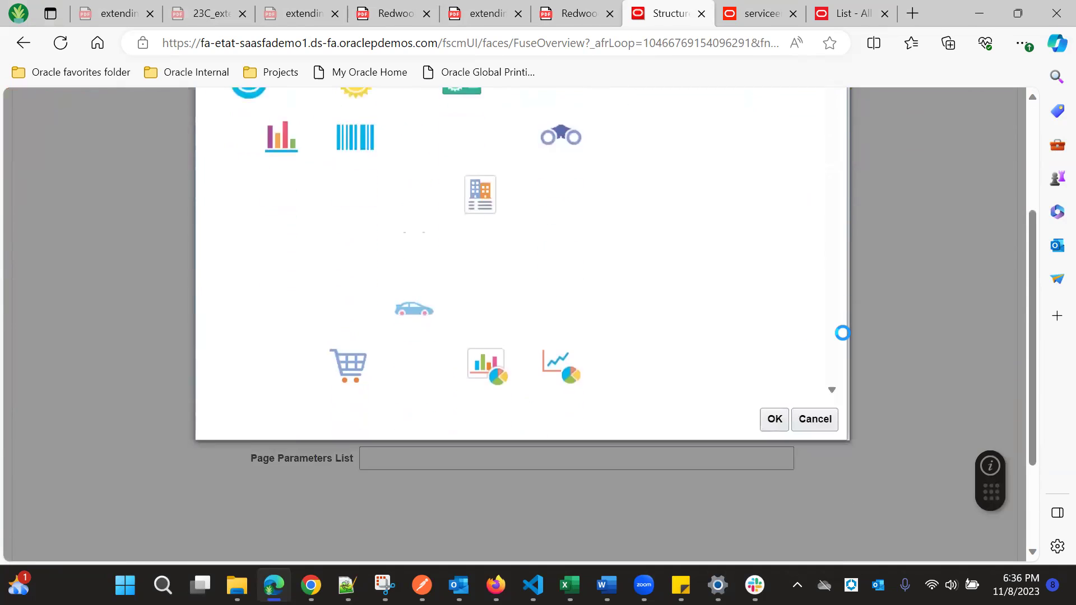
scroll(774, 282, "up", 5)
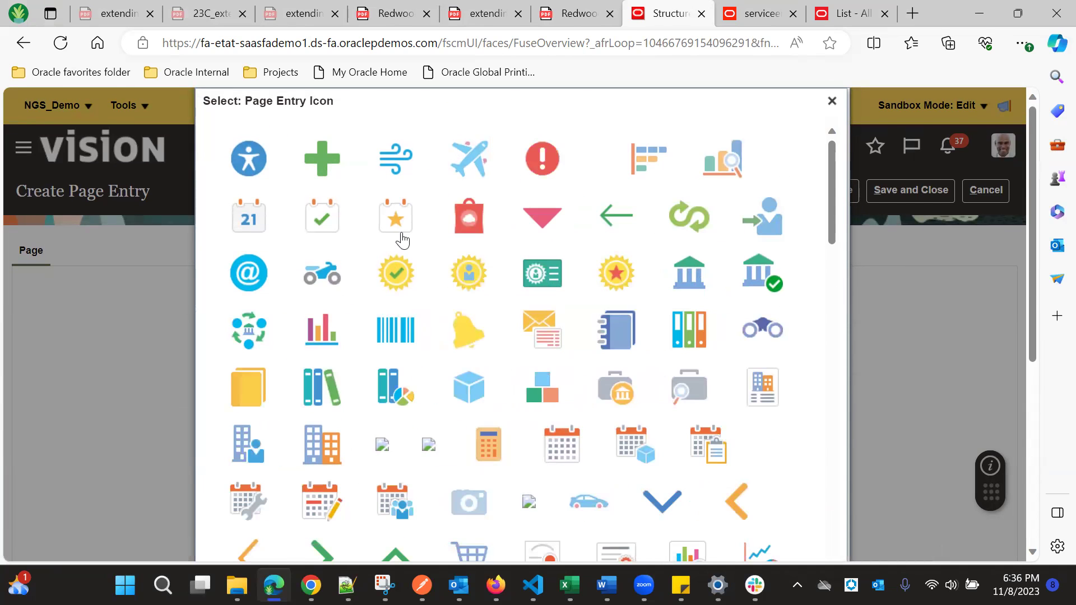
left_click(322, 158)
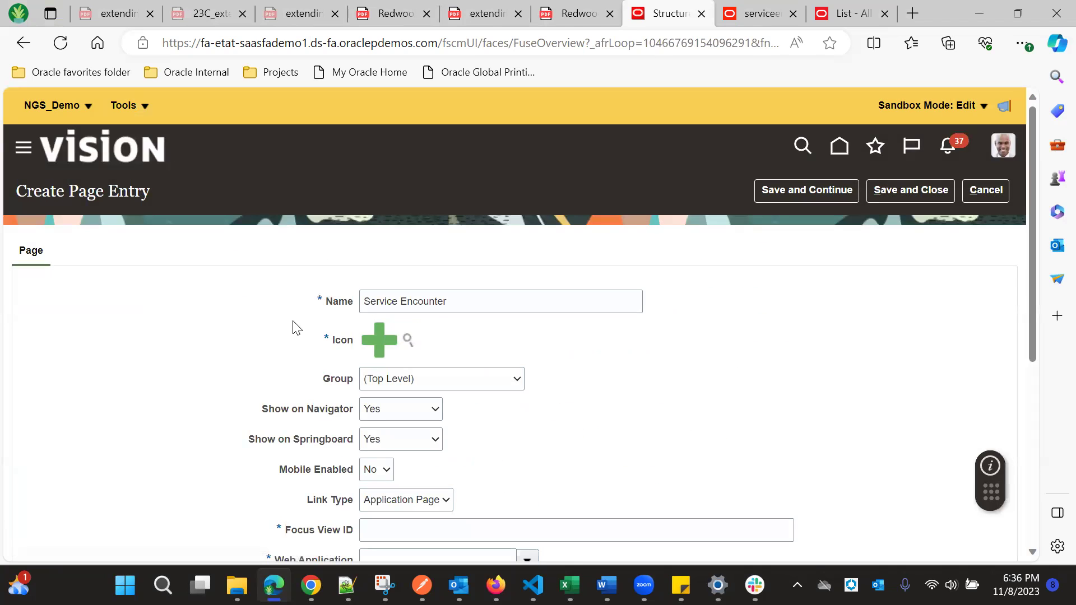
- Put the entry in the Redwood Sales group with Show on Navigator set to Yes
scroll(289, 331, "down", 3)
left_click(409, 237)
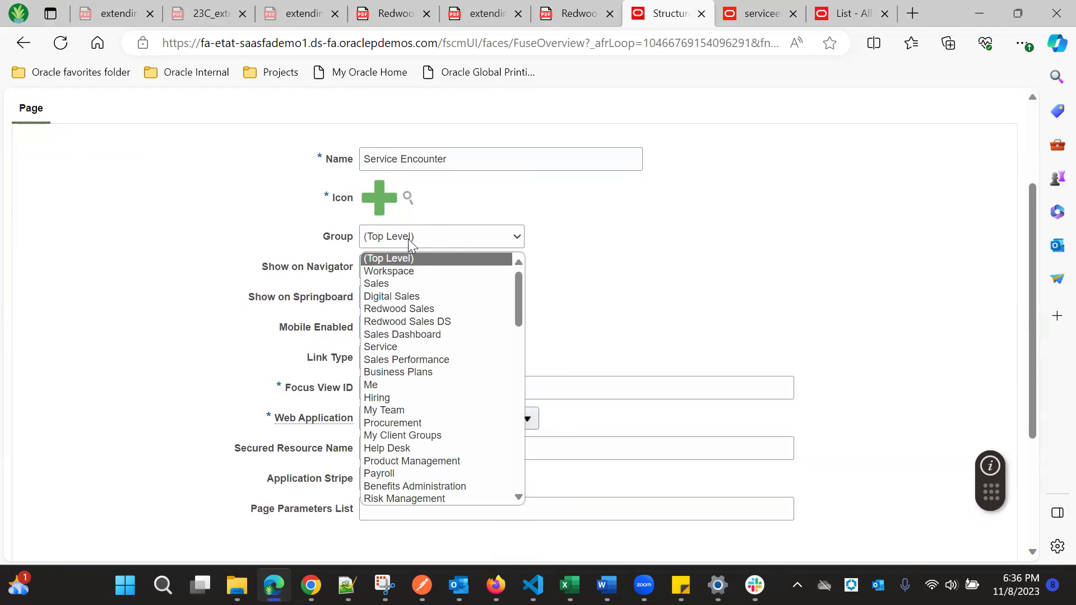
left_click(392, 310)
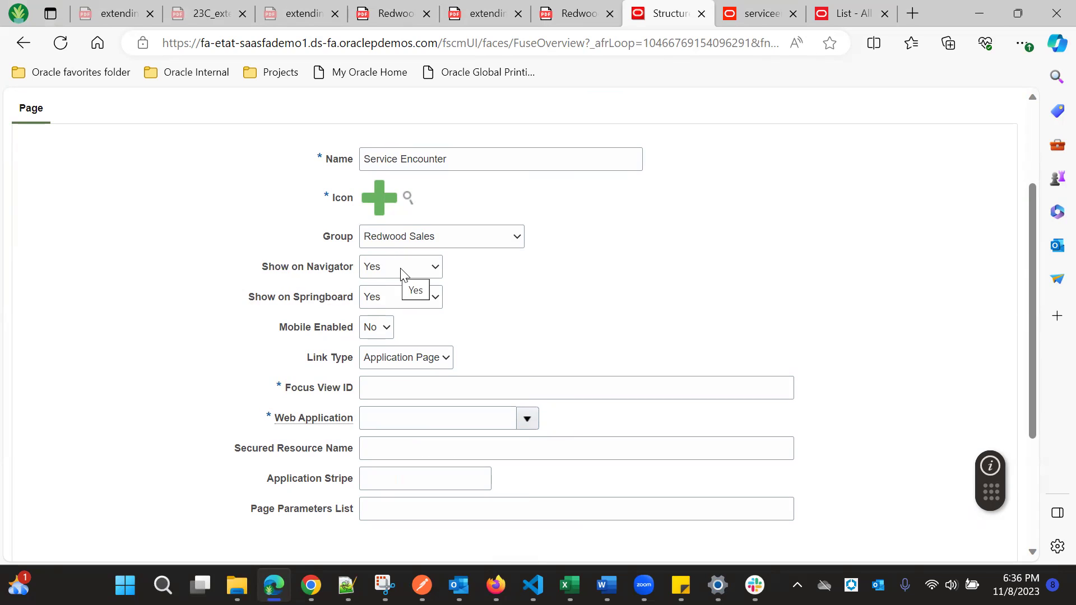
left_click(379, 270)
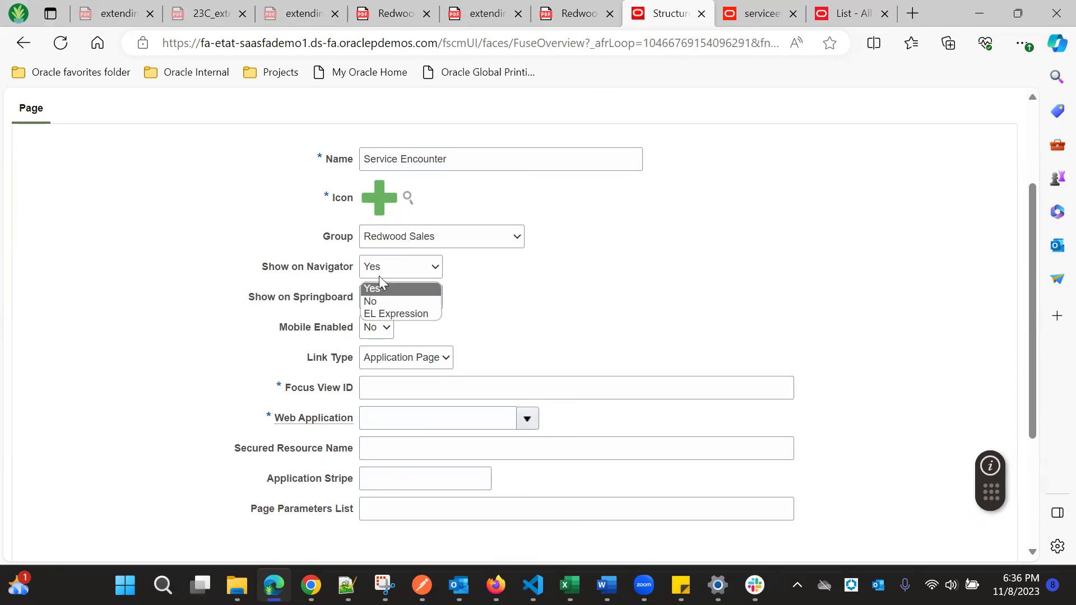
left_click(182, 343)
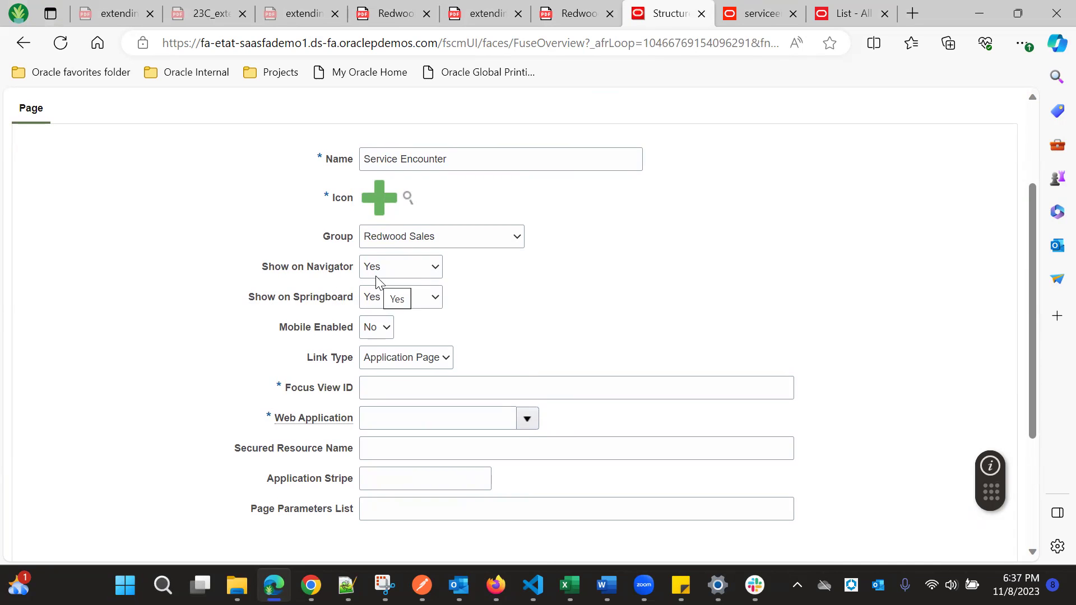
- Set the Service Encounter entry's Link Type to VB Studio Page
scroll(420, 216, "up", 3)
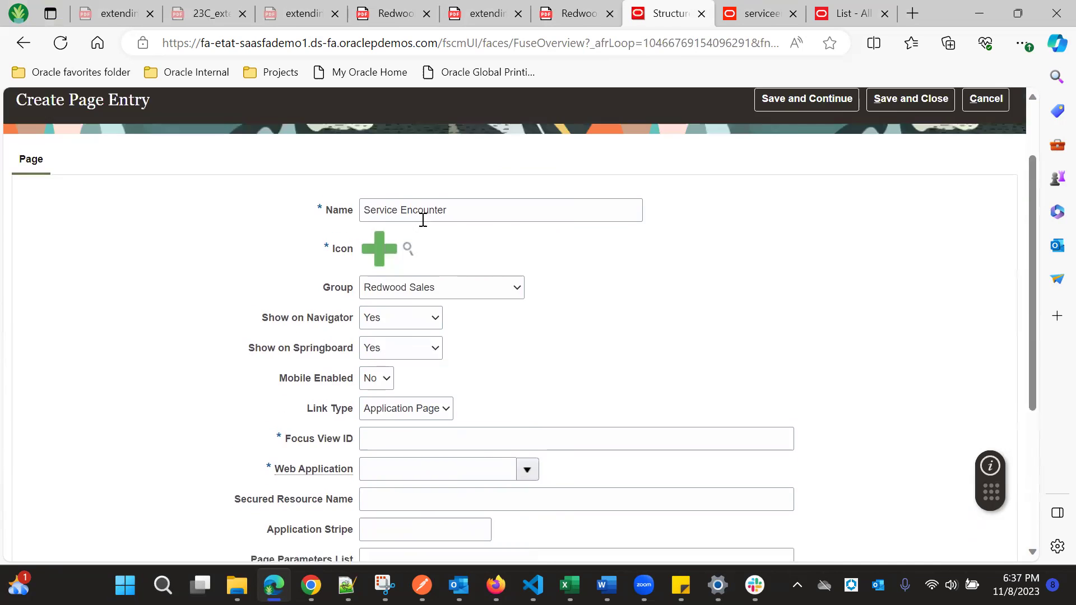
scroll(523, 286, "down", 3)
scroll(506, 296, "down", 3)
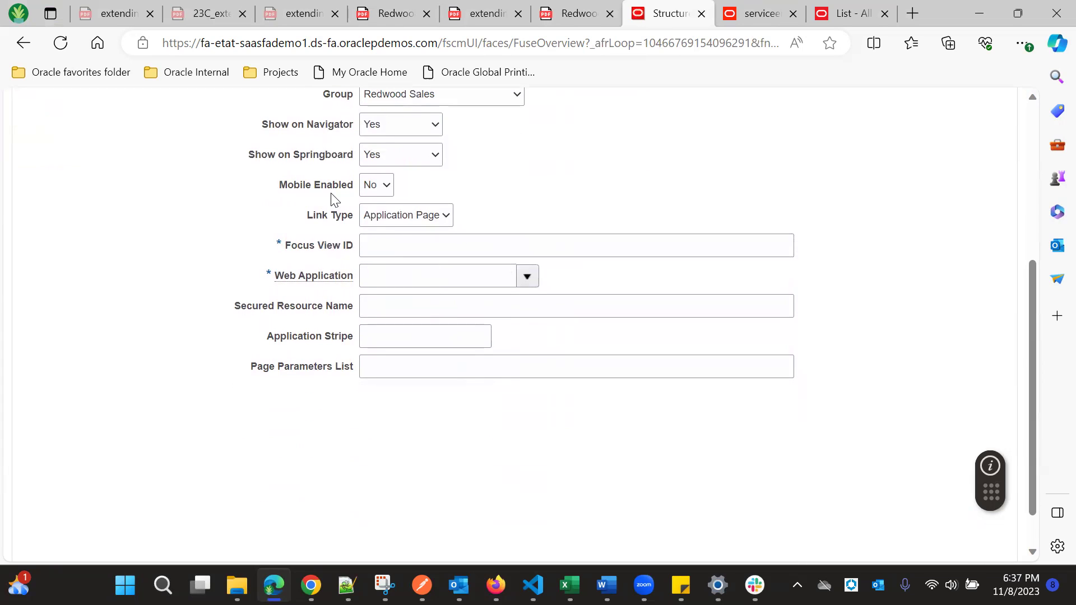
left_click(369, 218)
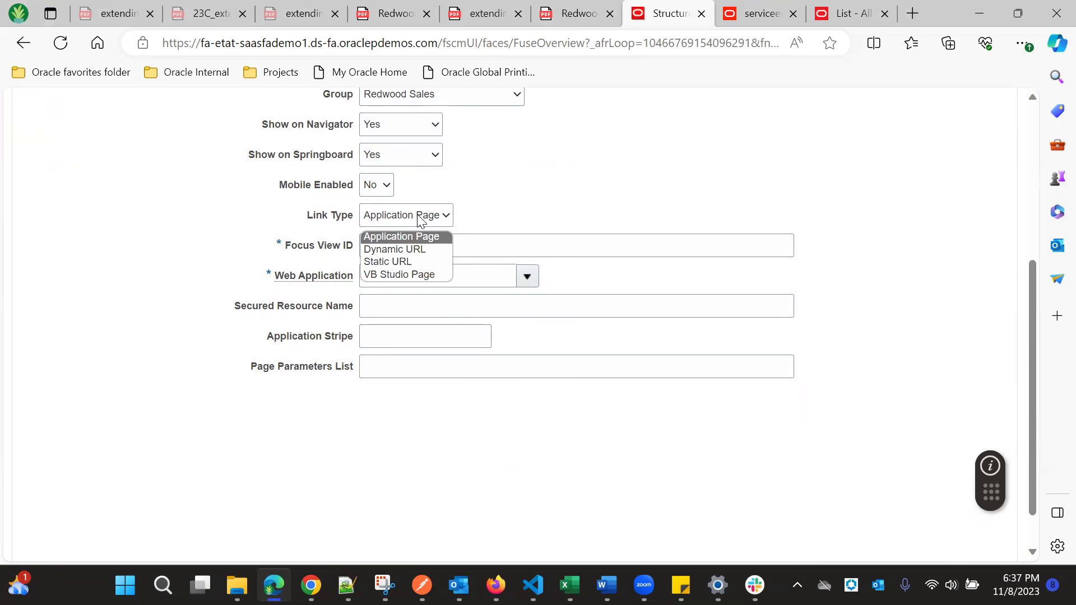
left_click(400, 274)
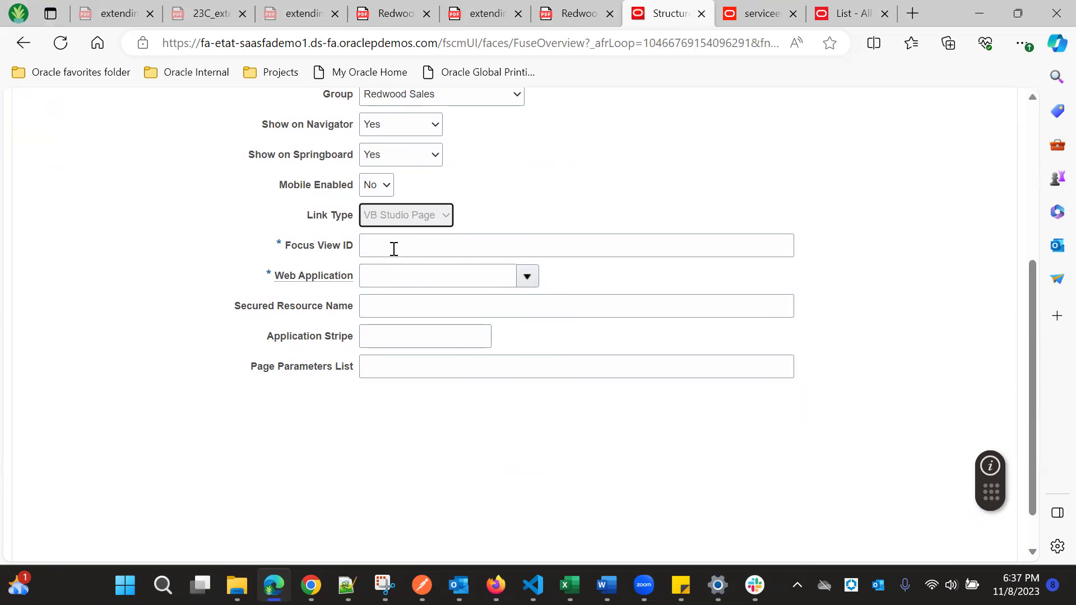
left_click(576, 195)
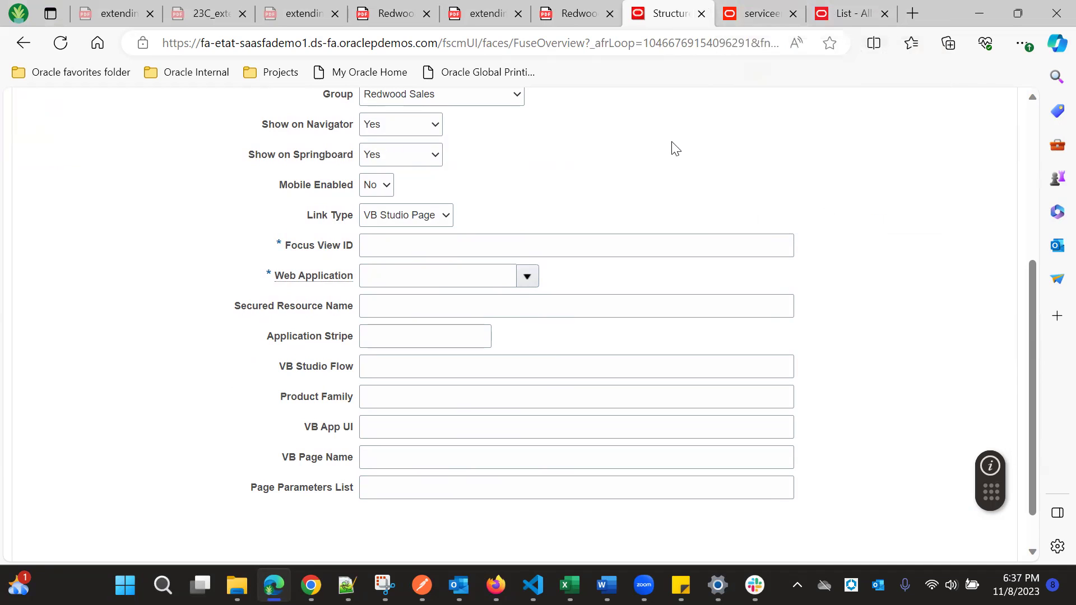
- Check the VB Studio list page, then begin entering /index.html as the Focus View ID
left_click(753, 13)
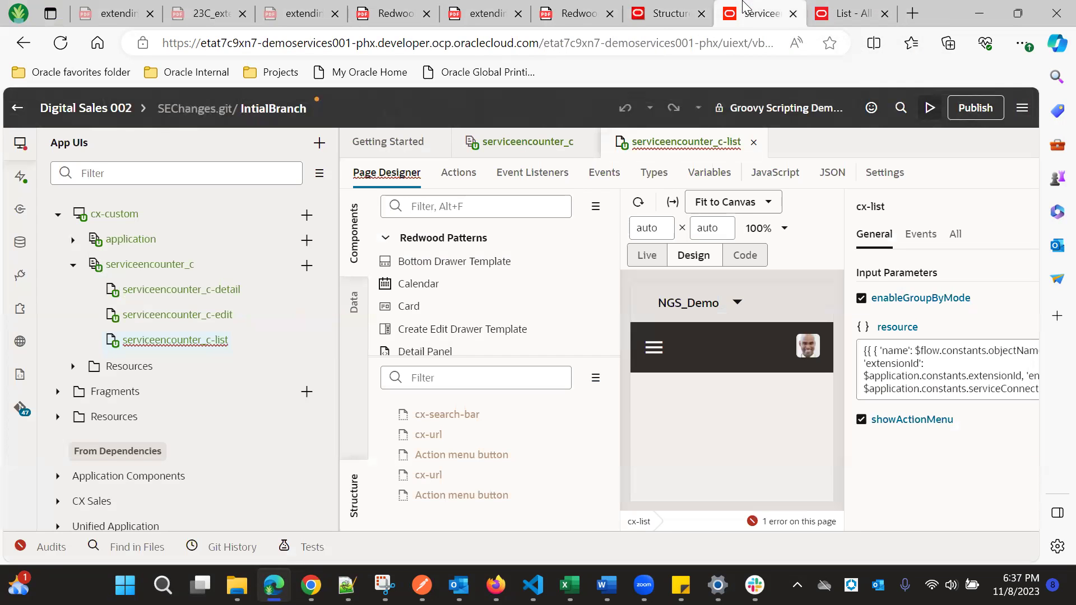
left_click(667, 15)
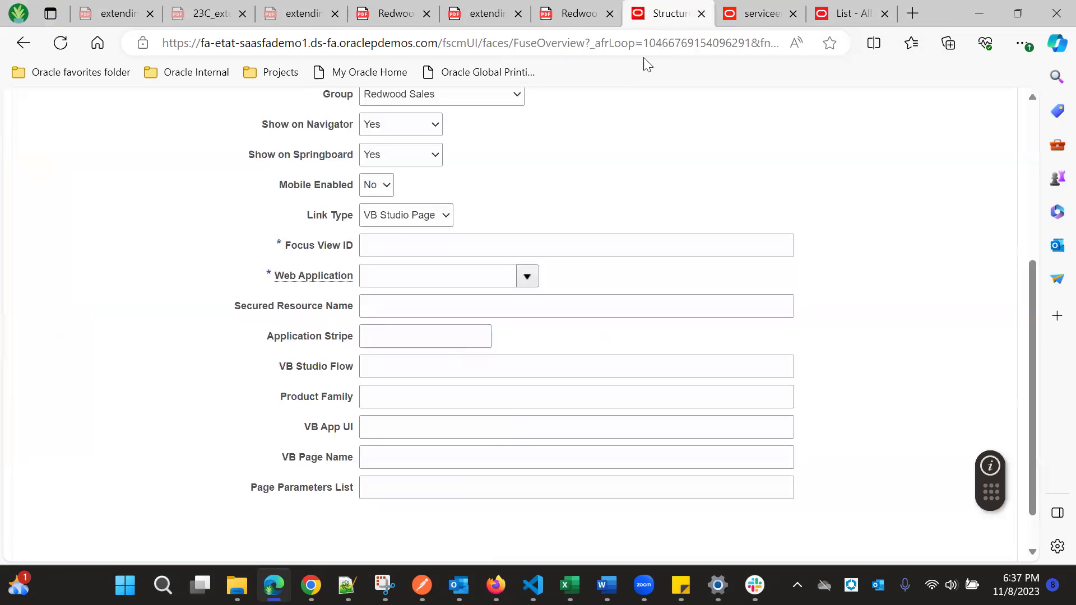
left_click(382, 241)
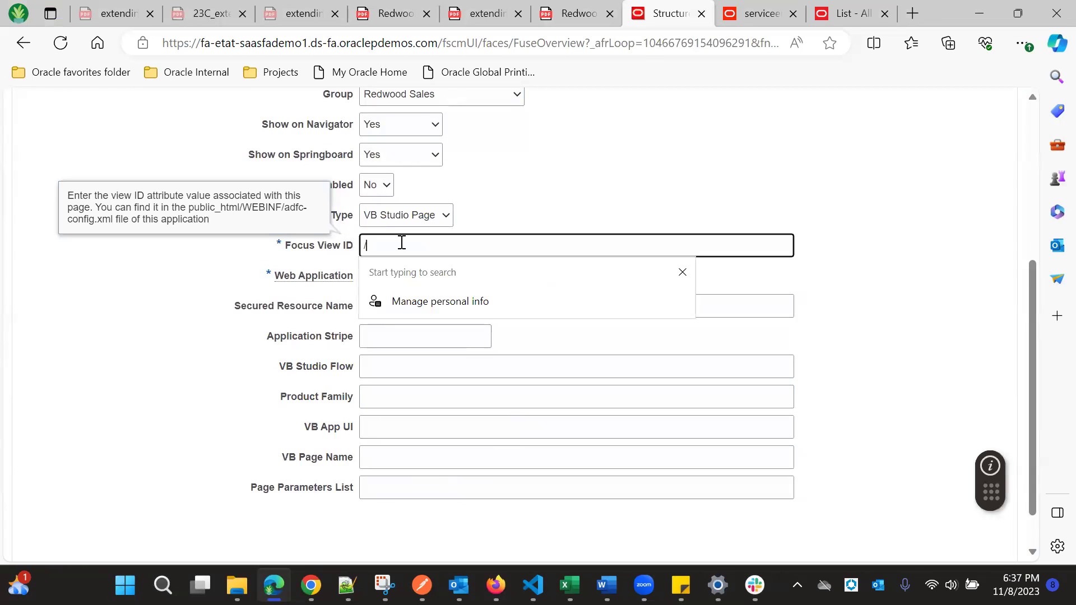
type("int")
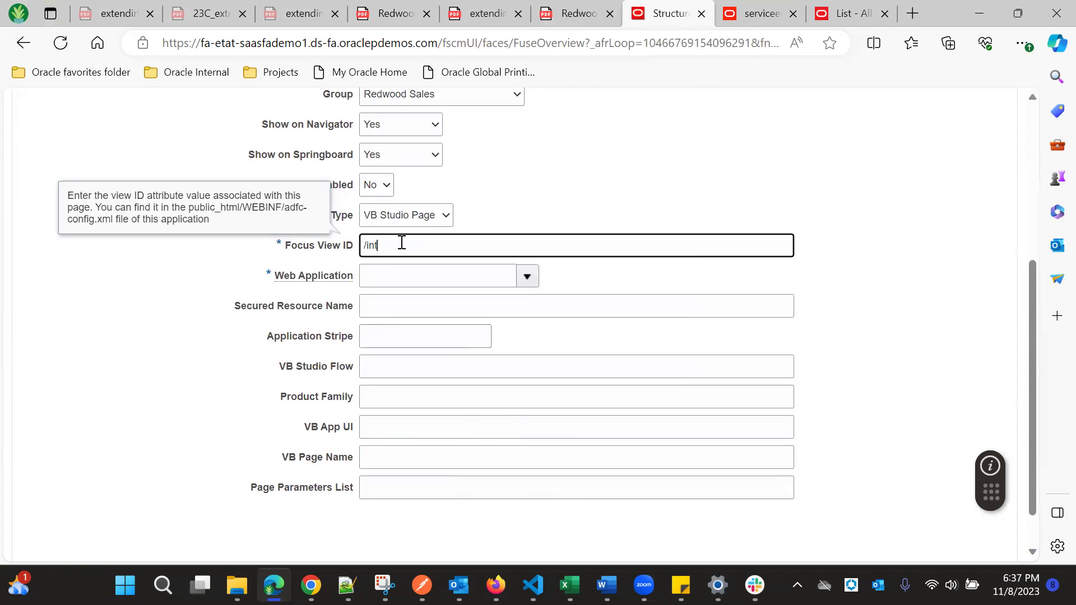
type("dext")
type("html")
- Finish the Focus View ID, then search web applications starting with ORA_FS and select ORA_FSCM_UI
left_click(578, 192)
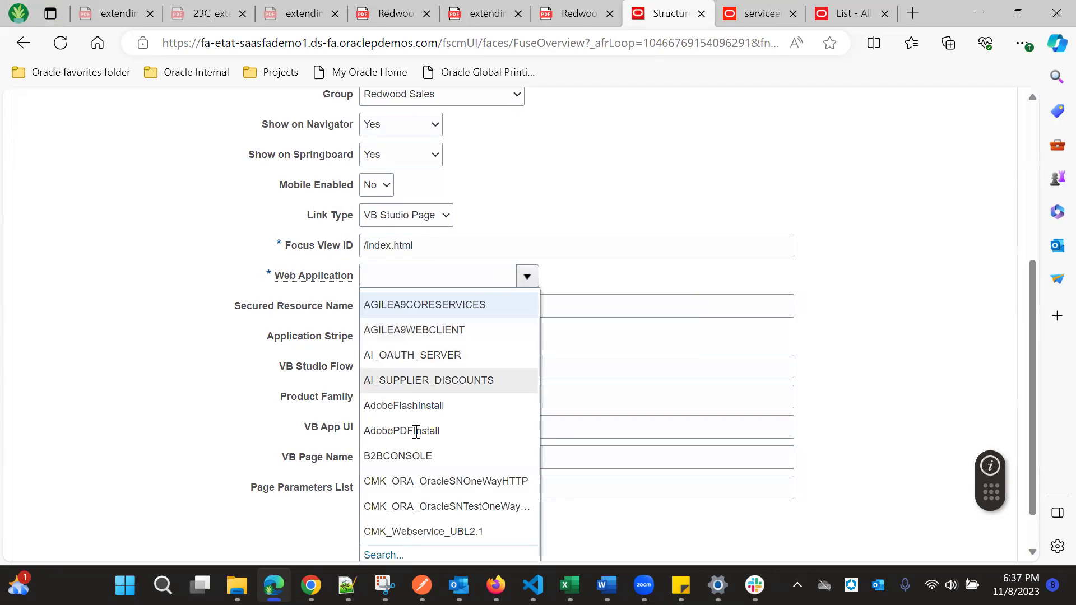
scroll(538, 291, "down", 1)
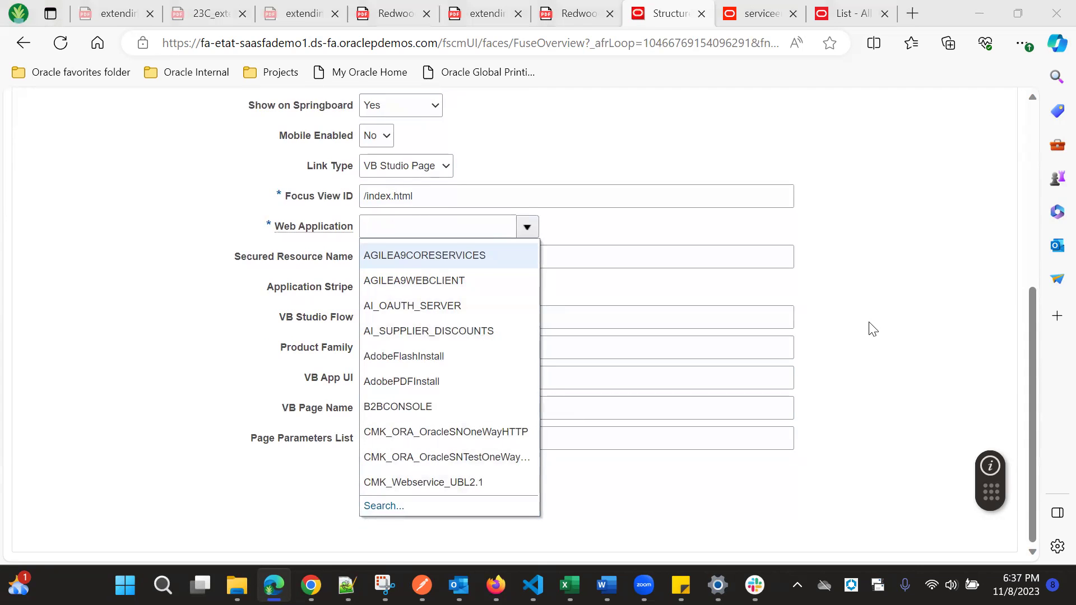
left_click(384, 505)
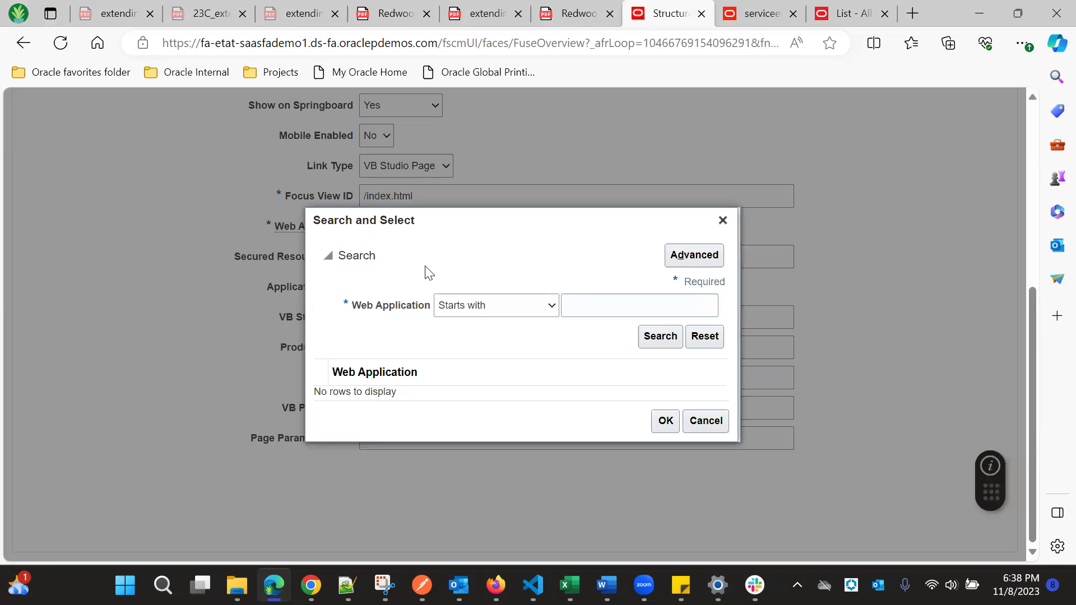
left_click(473, 307)
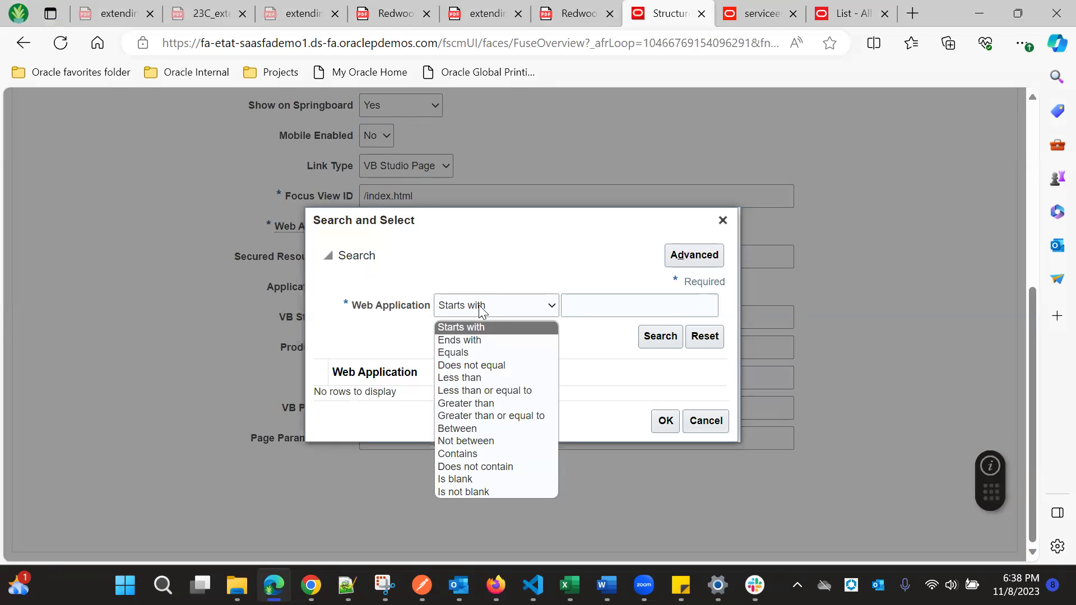
left_click(577, 311)
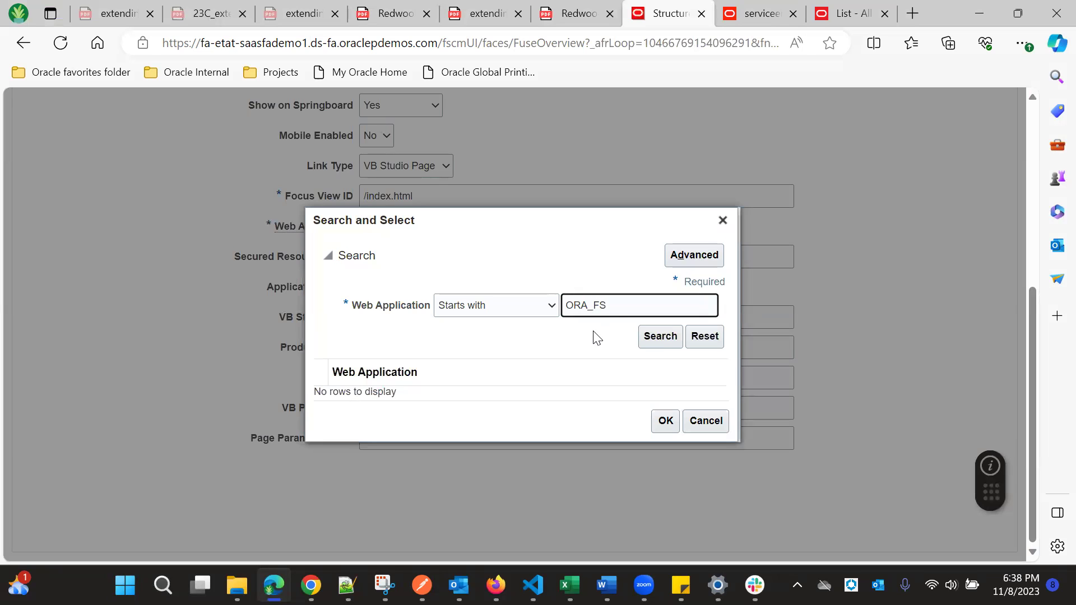
left_click(656, 336)
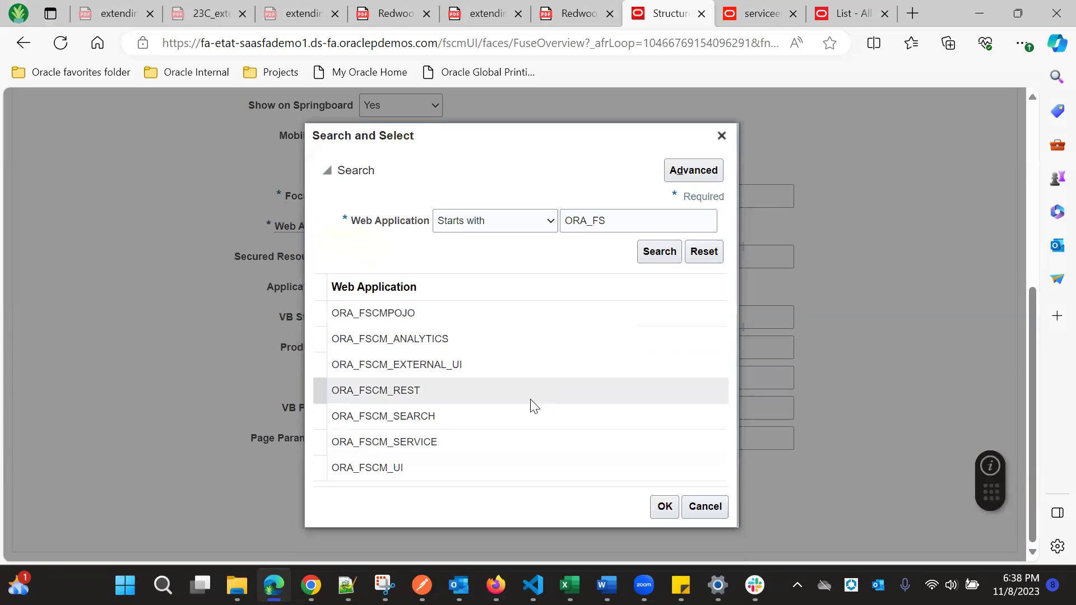
left_click(420, 468)
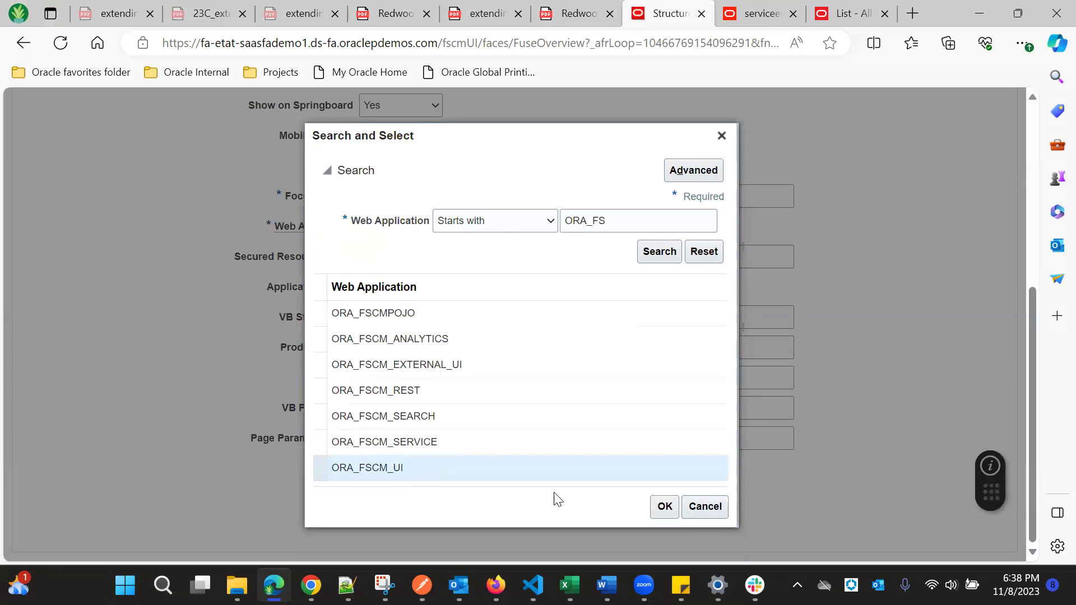
left_click(675, 512)
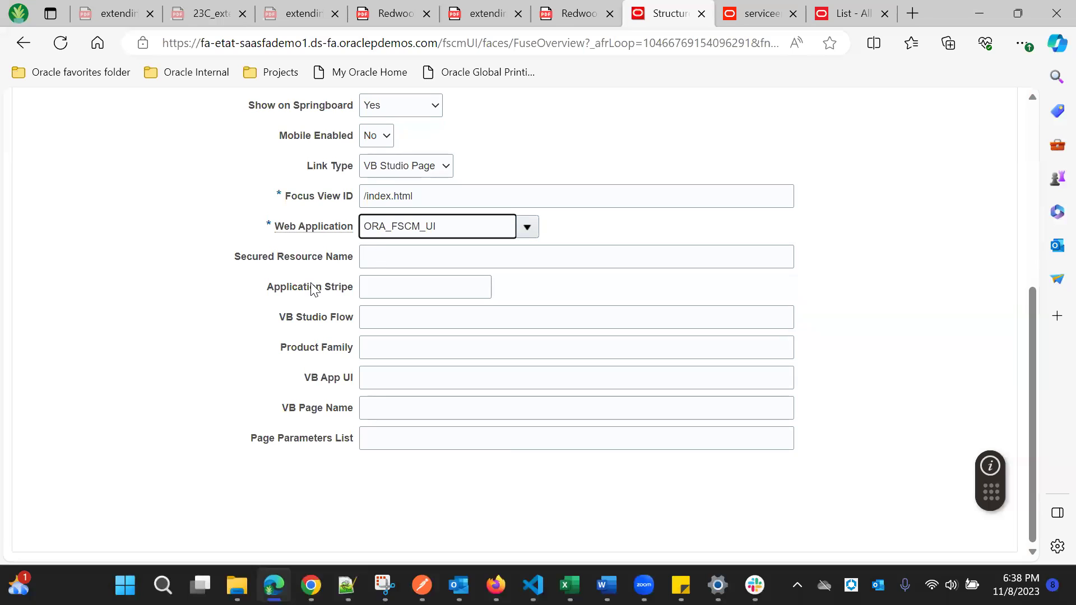
- Enter application stripe crm and VB Studio flow /application on the Service Encounter entry
left_click(385, 291)
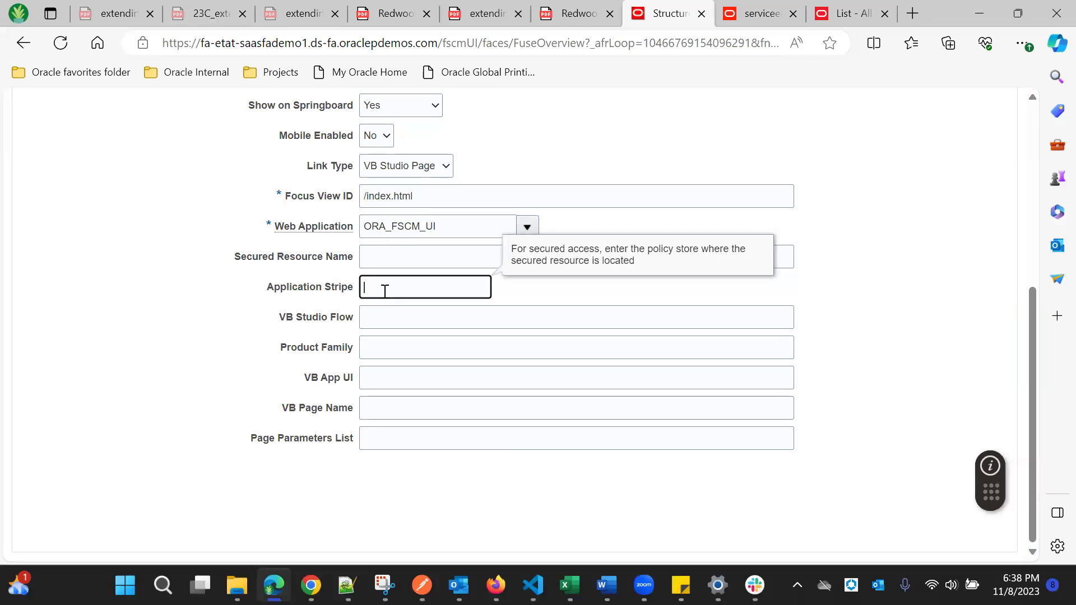
type("crm")
left_click(292, 335)
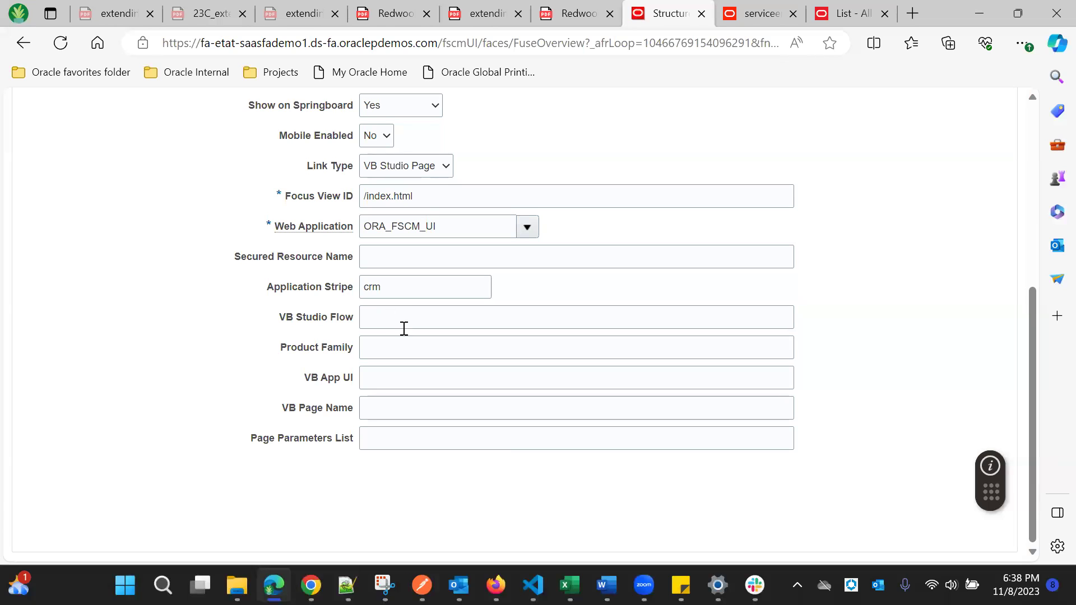
left_click(371, 317)
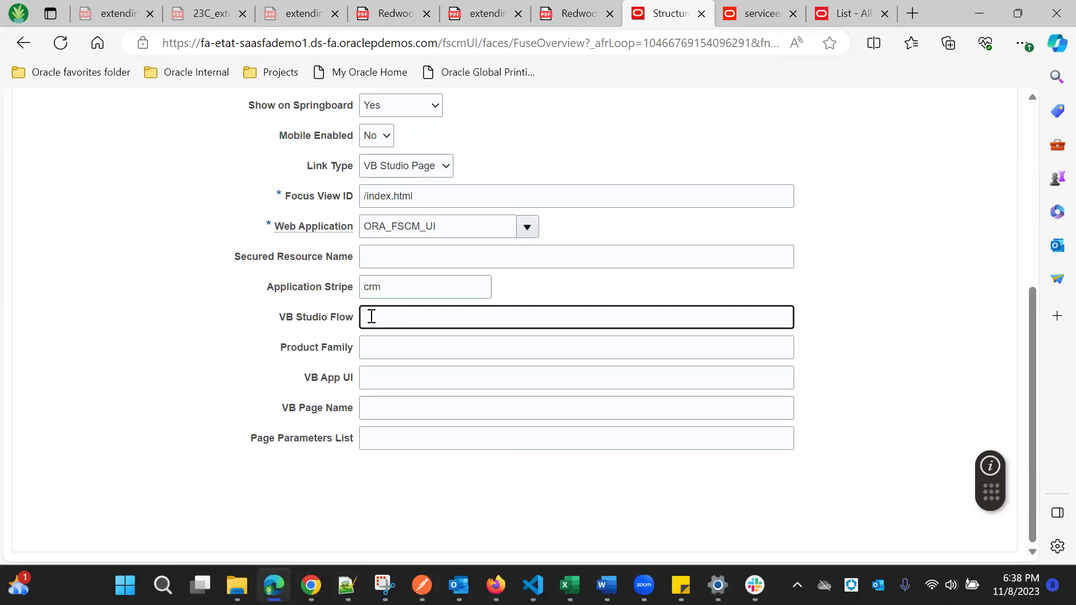
type("/application")
left_click(254, 373)
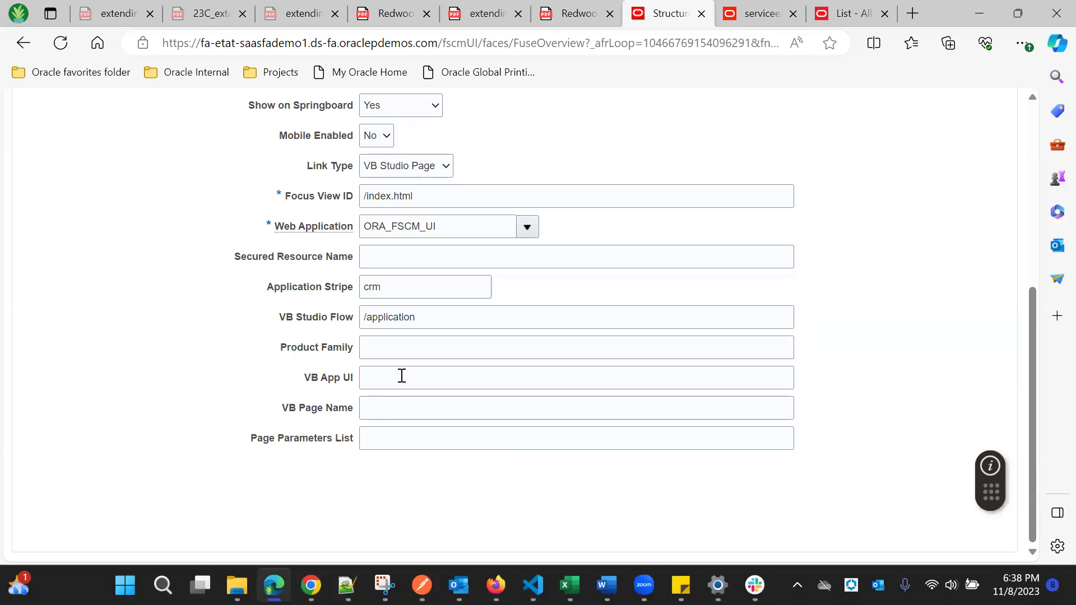
left_click(402, 375)
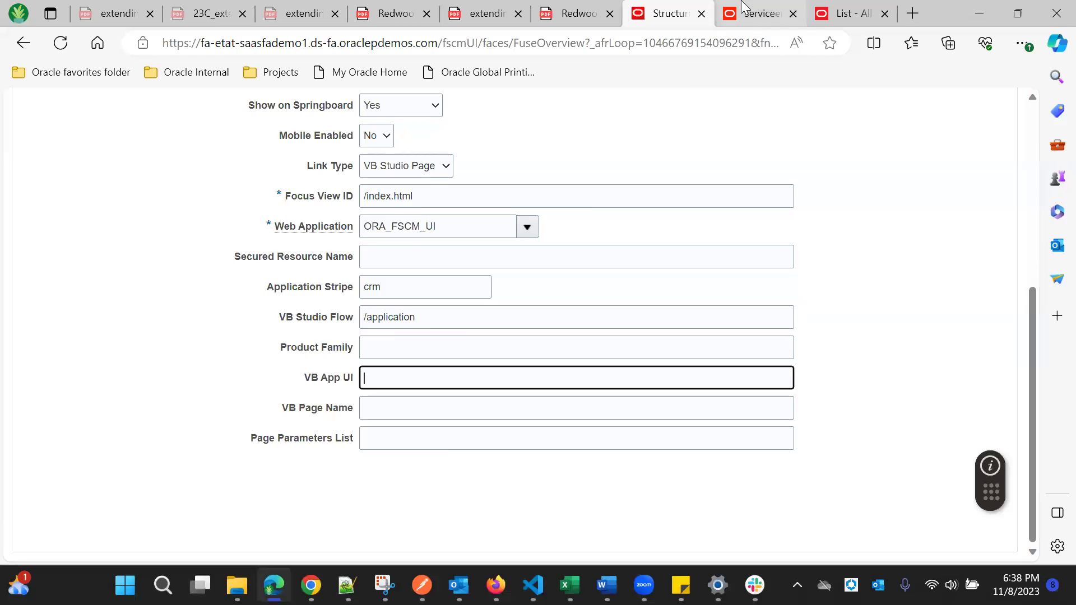
- Look up the App UI name in VB Studio and set VB App UI to cx-custom
left_click(759, 13)
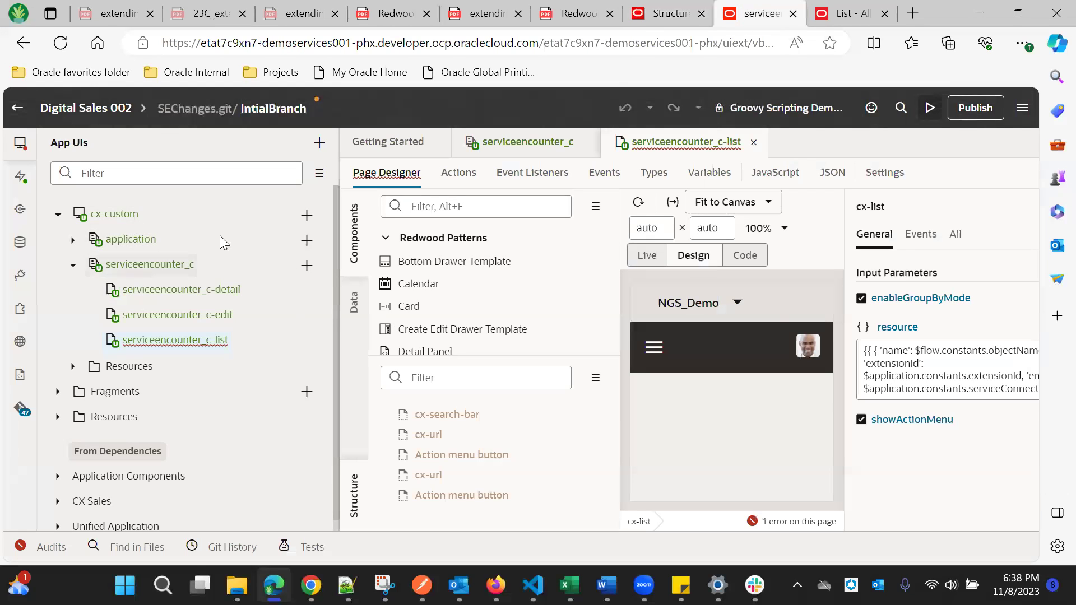
left_click(843, 13)
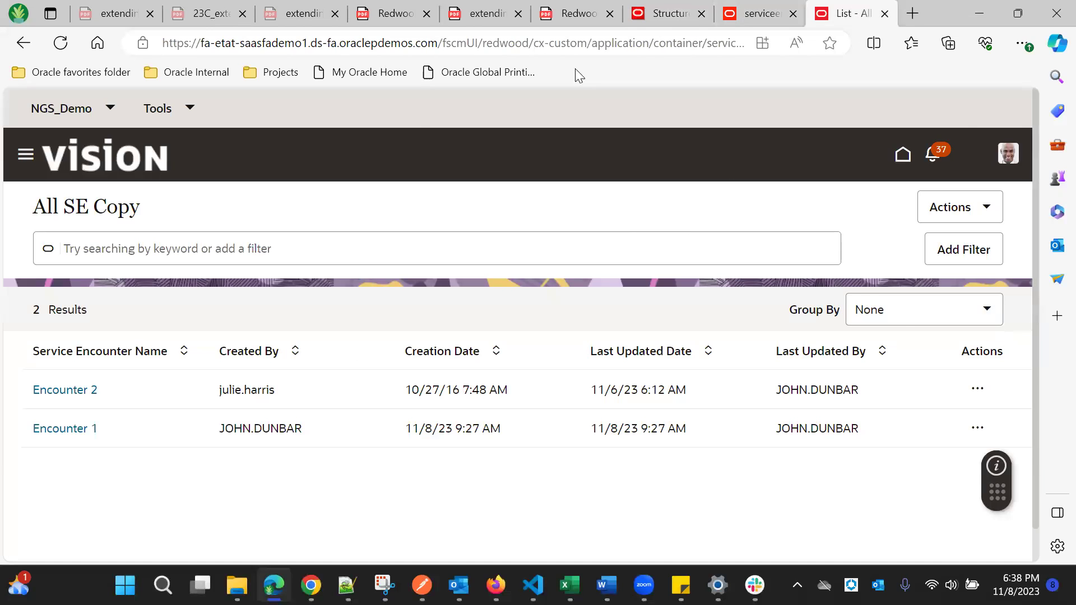
left_click(762, 13)
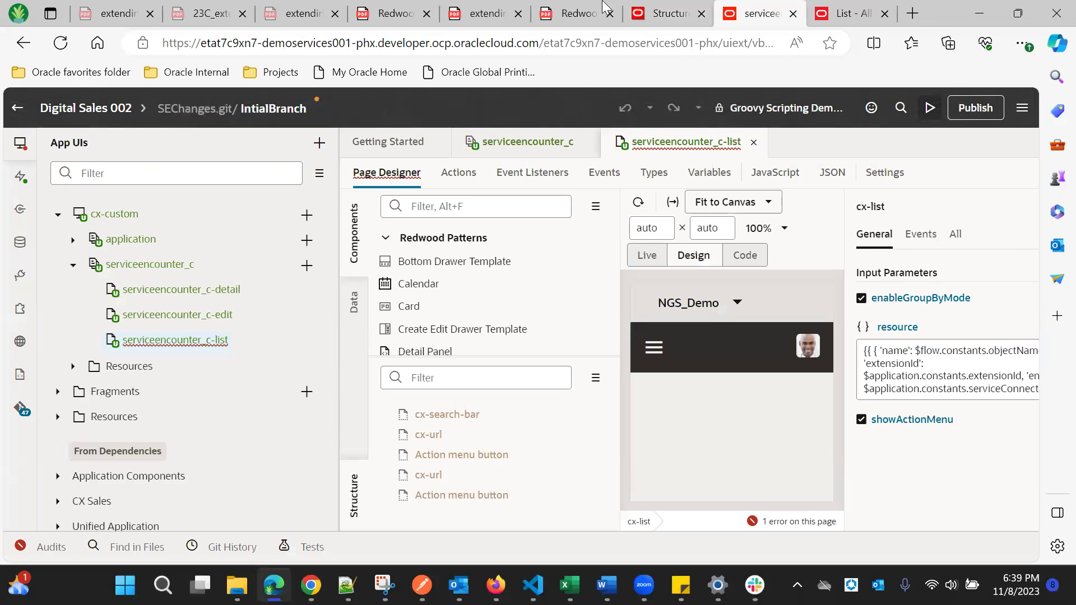
left_click(668, 13)
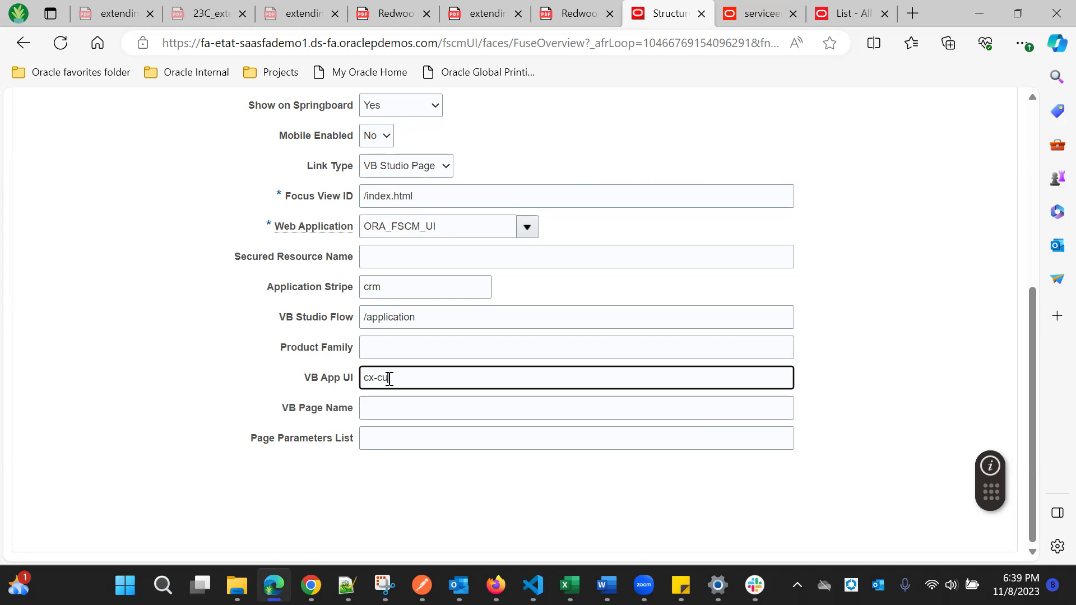
left_click(779, 7)
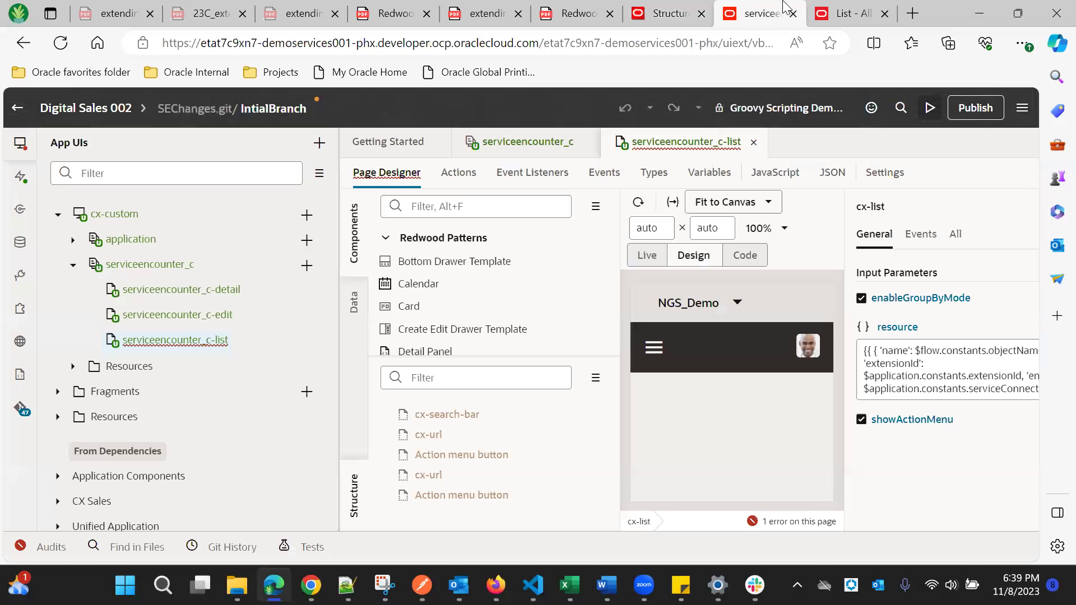
left_click(668, 14)
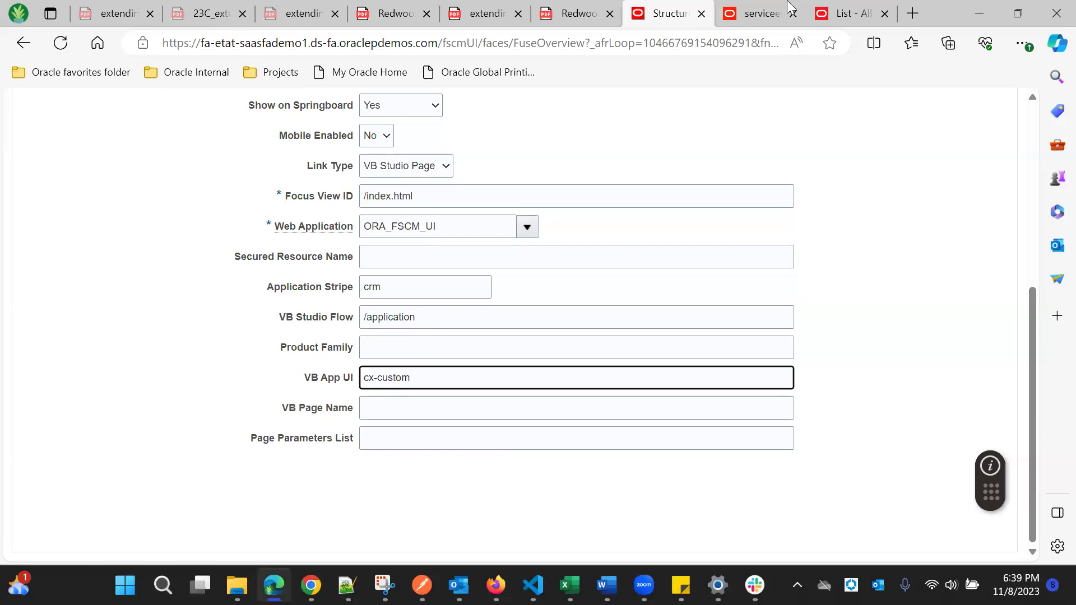
left_click(765, 12)
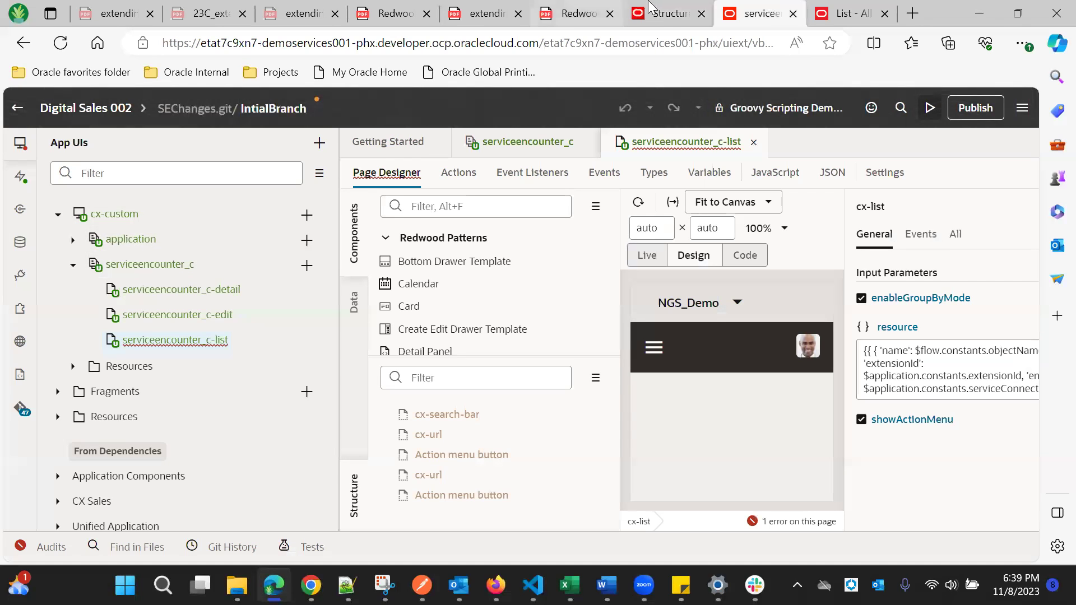
left_click(670, 12)
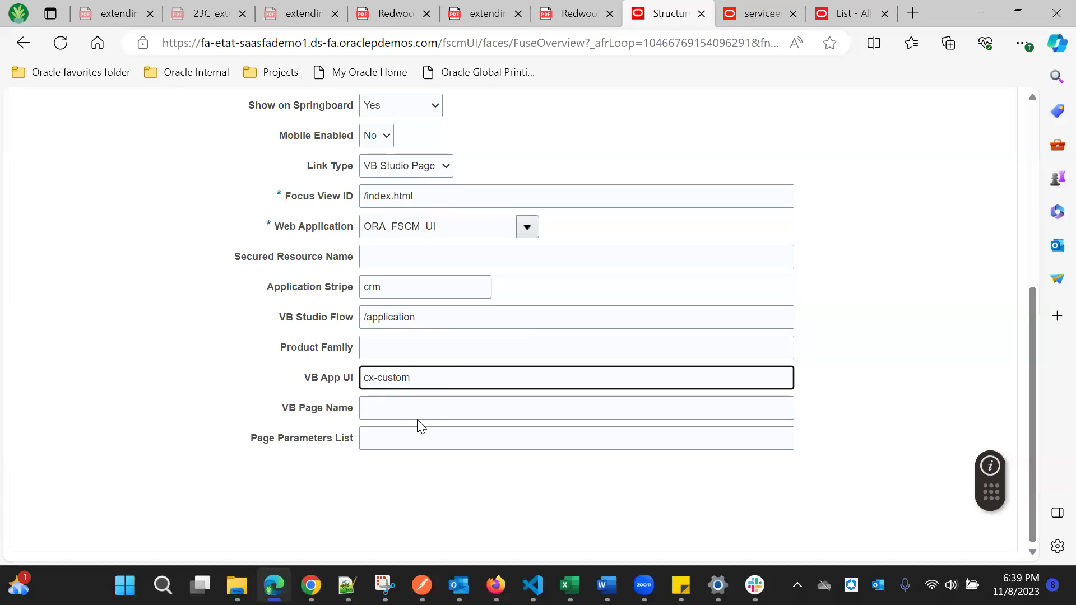
- Copy the list page path from the preview address bar into VB Page Name: /container/serviceencounter_c/serviceencounter_c-list
left_click(398, 408)
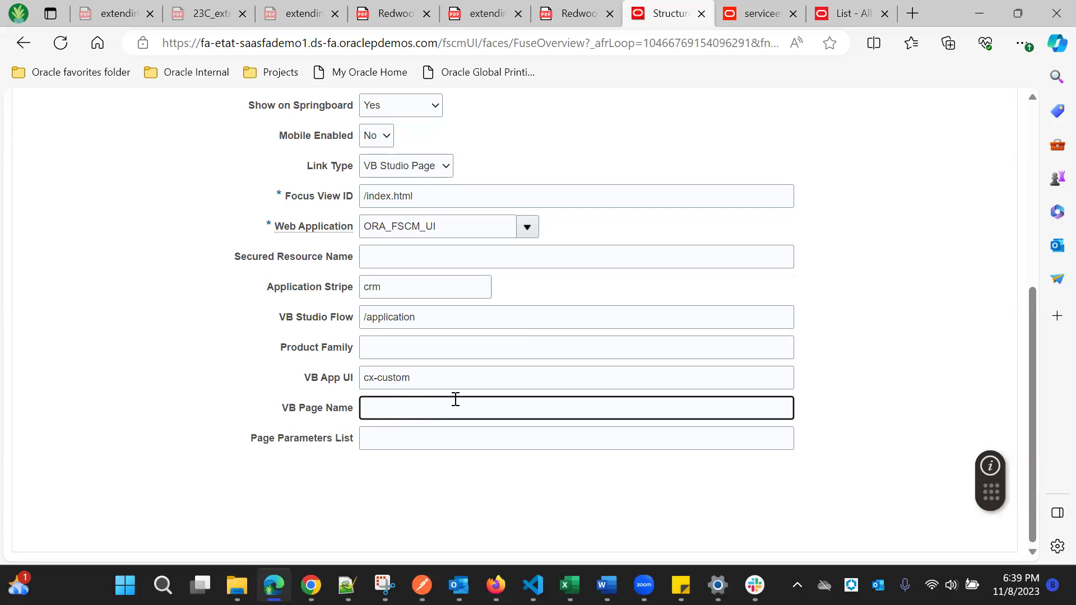
left_click(849, 14)
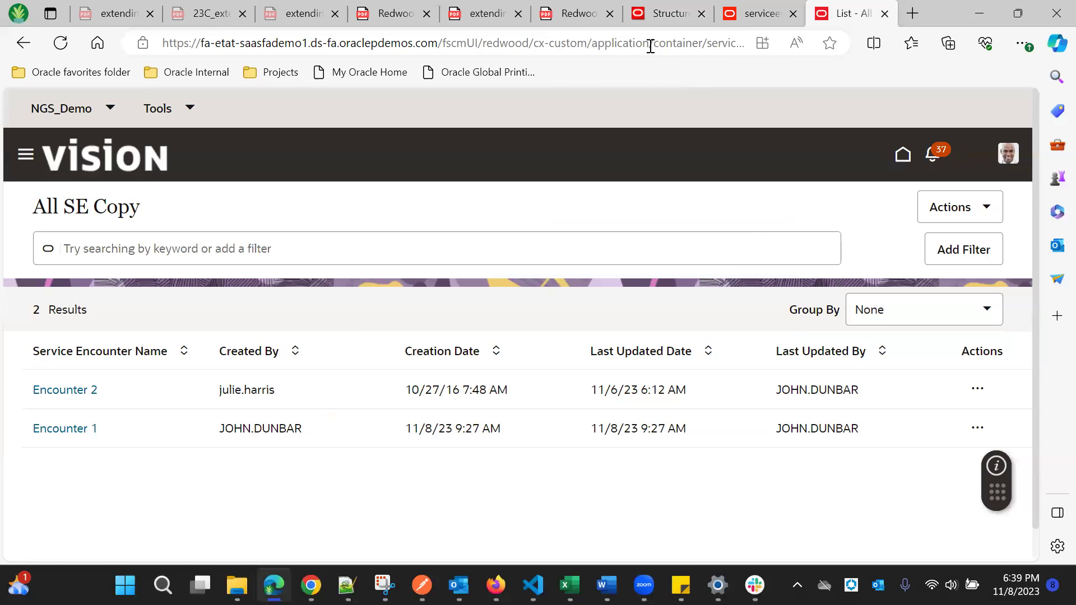
left_click_drag(650, 45, 756, 64)
key("ctrl+c")
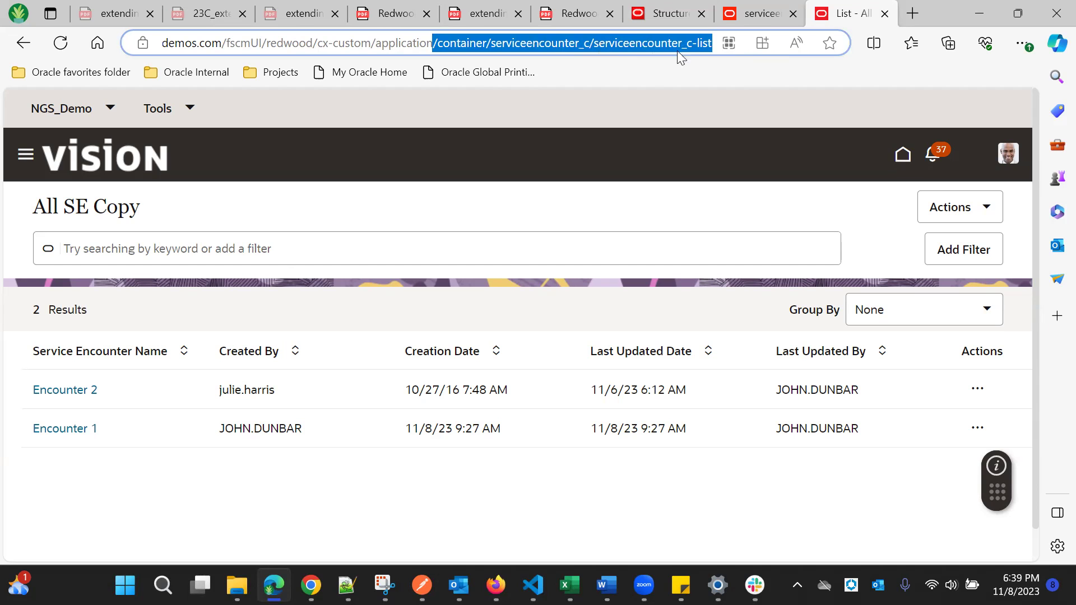
left_click(754, 11)
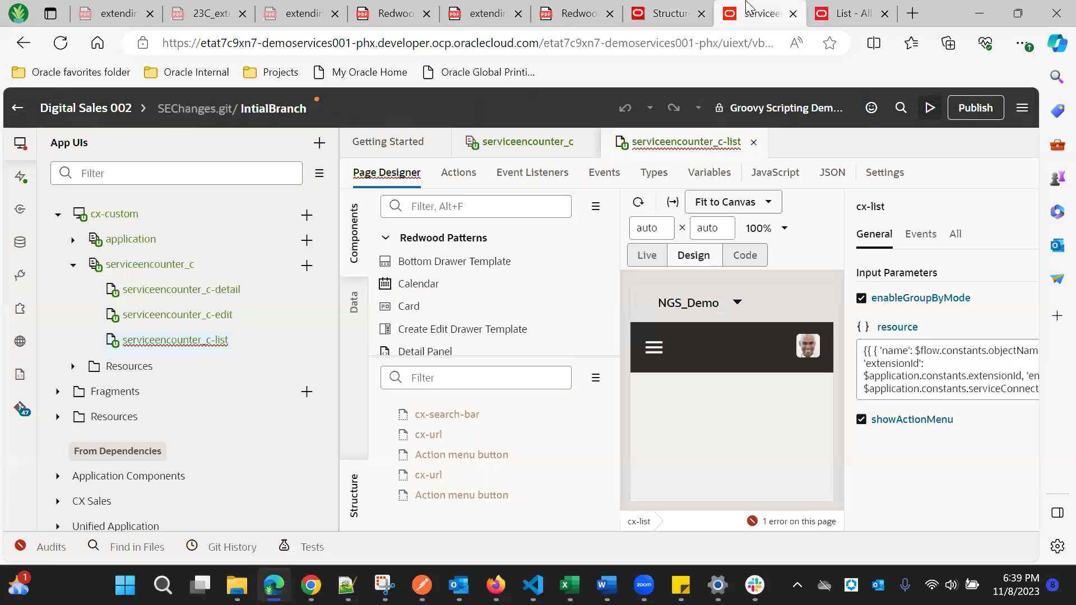
left_click(693, 8)
key("ctrl+v")
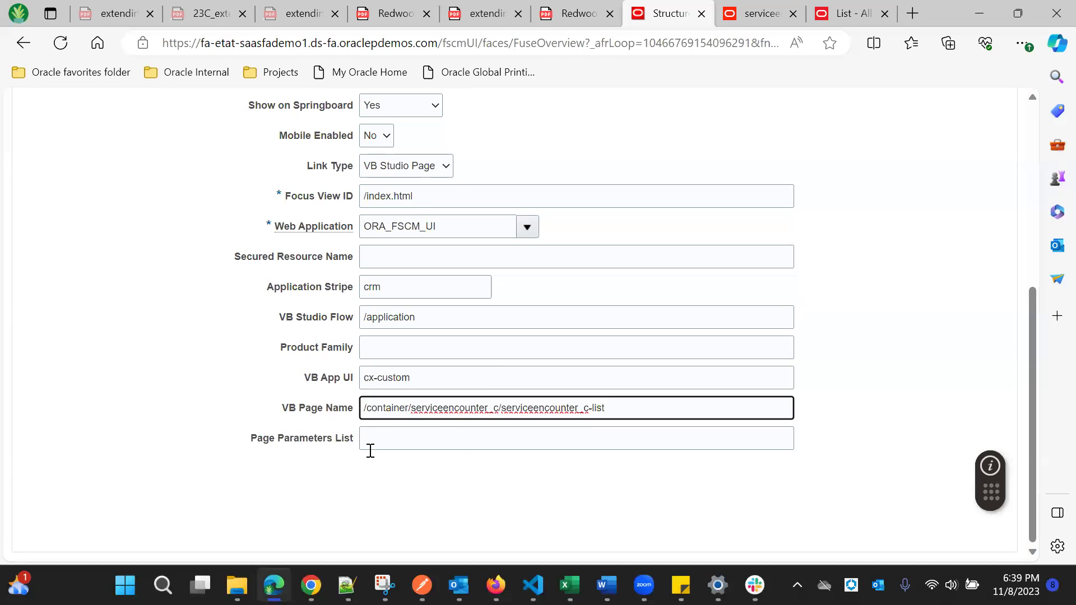
left_click(124, 382)
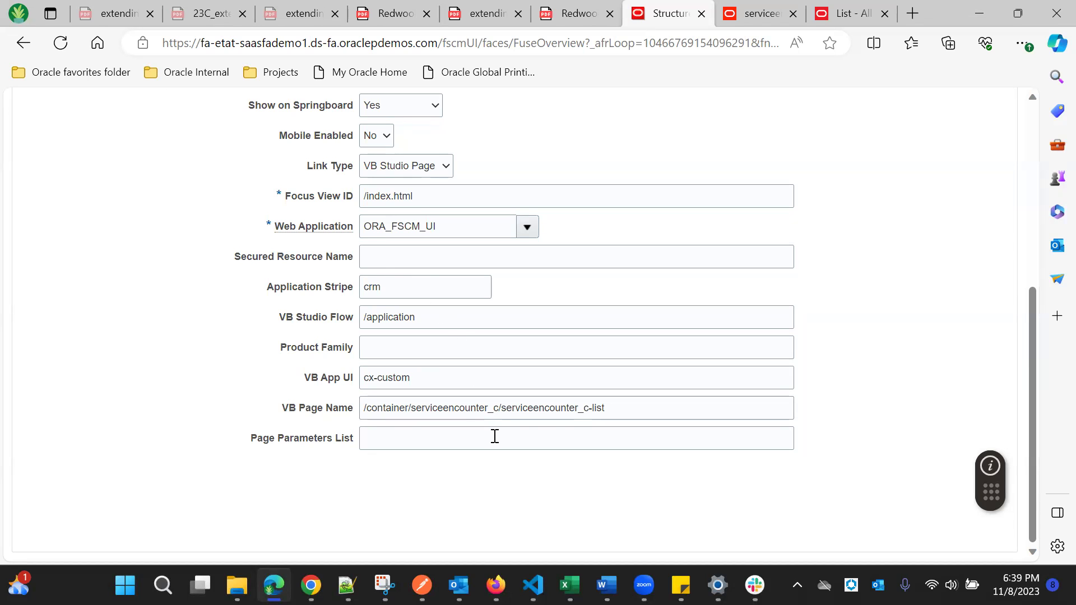
- Save the entry with Save and Continue, then Save and Close, and return to VB Studio
scroll(495, 437, "up", 5)
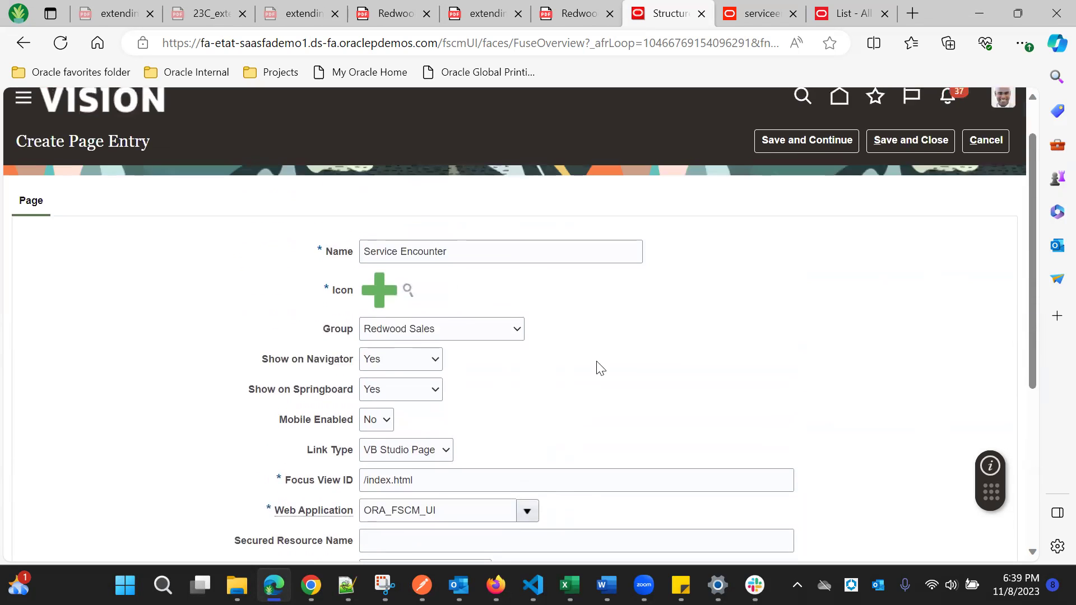
left_click(830, 141)
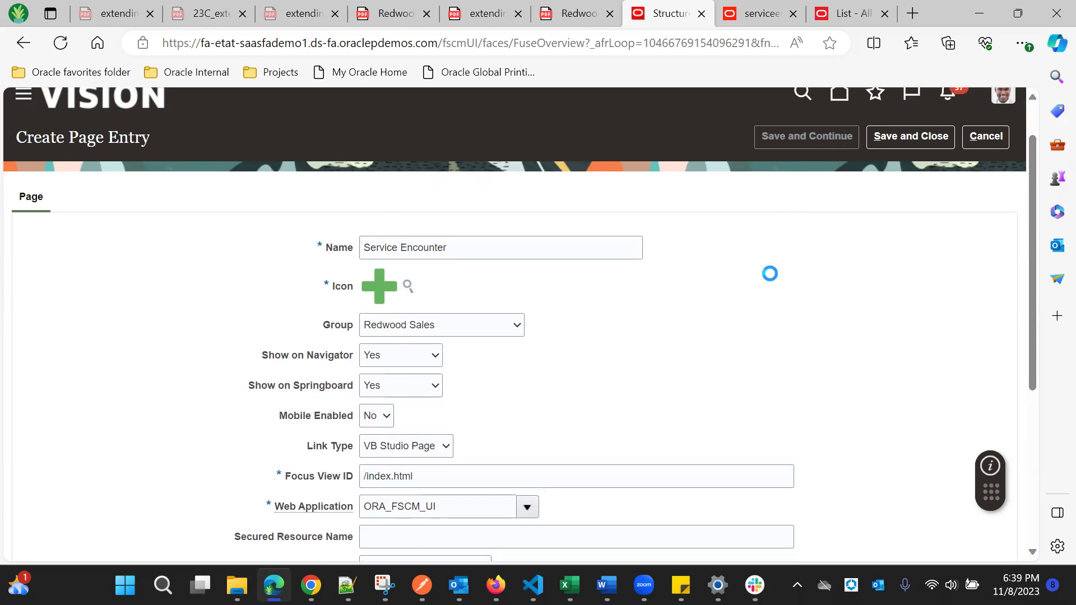
scroll(770, 274, "down", 3)
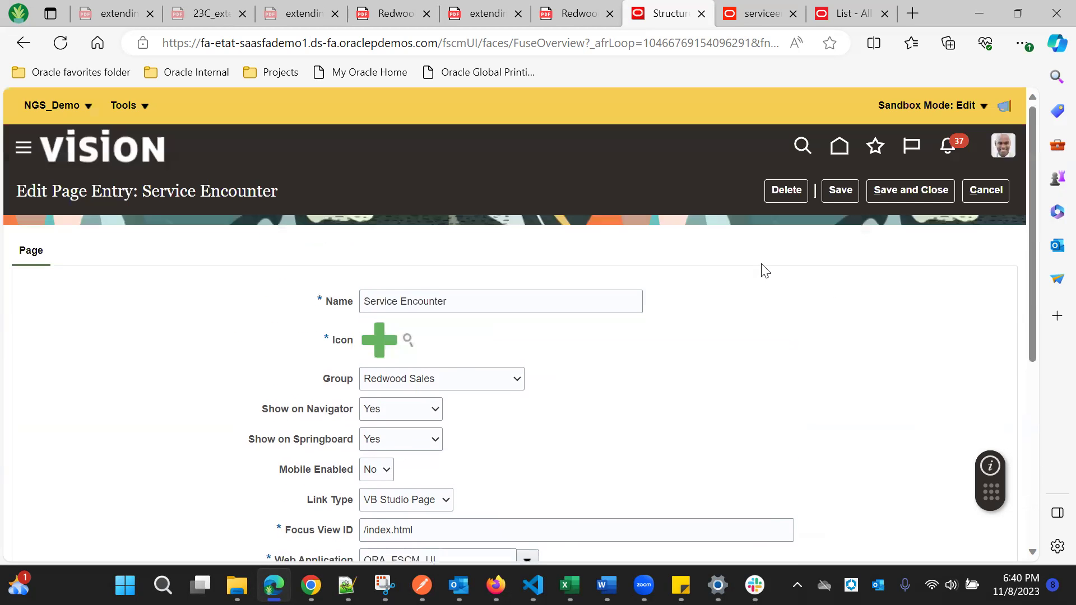
scroll(765, 271, "down", 5)
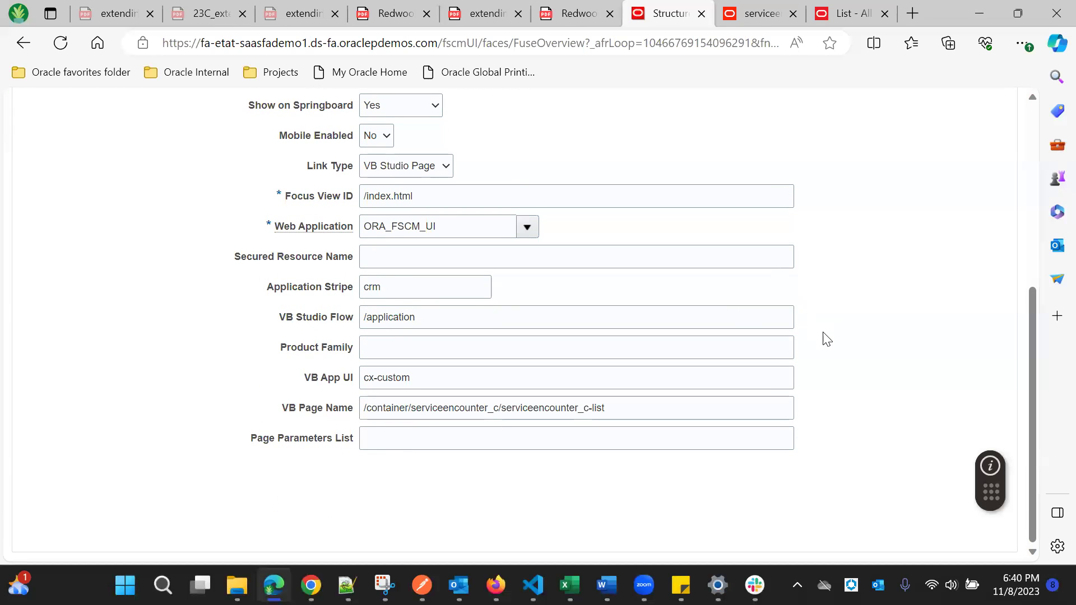
scroll(827, 339, "up", 5)
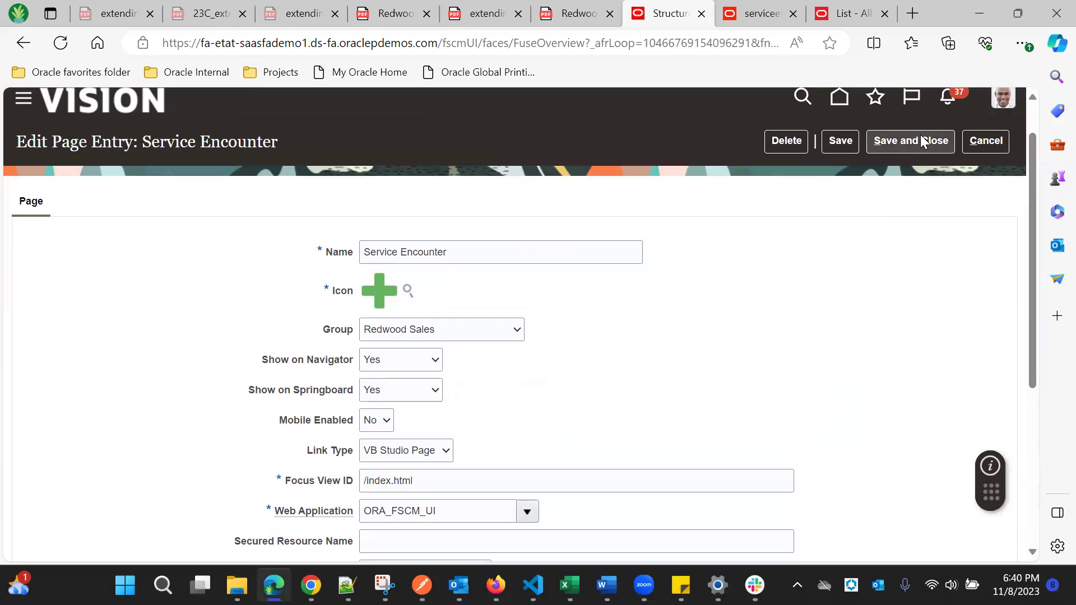
left_click(922, 140)
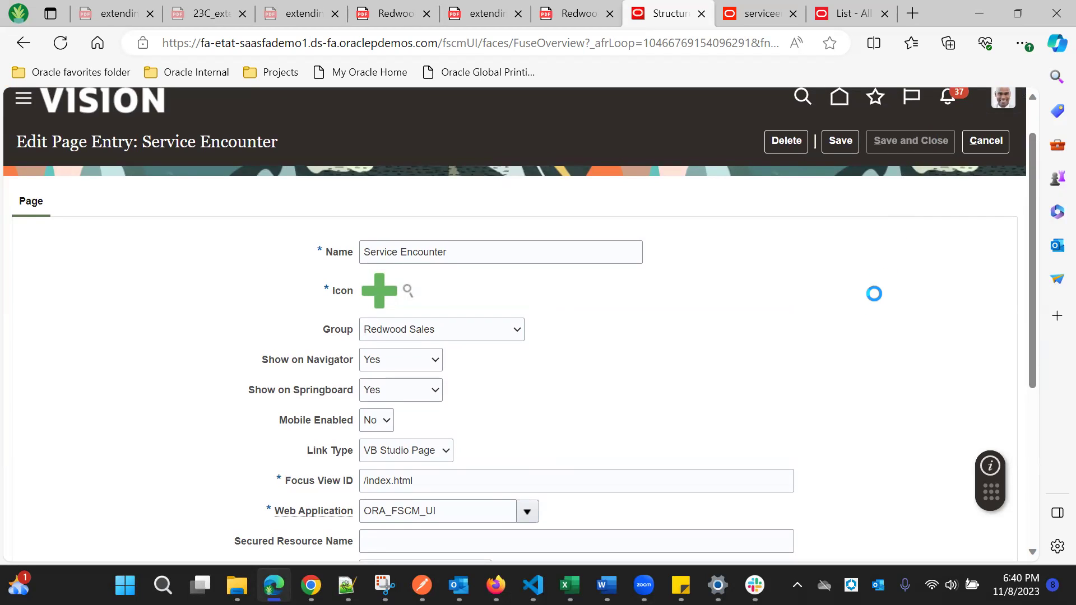
scroll(871, 303, "up", 1)
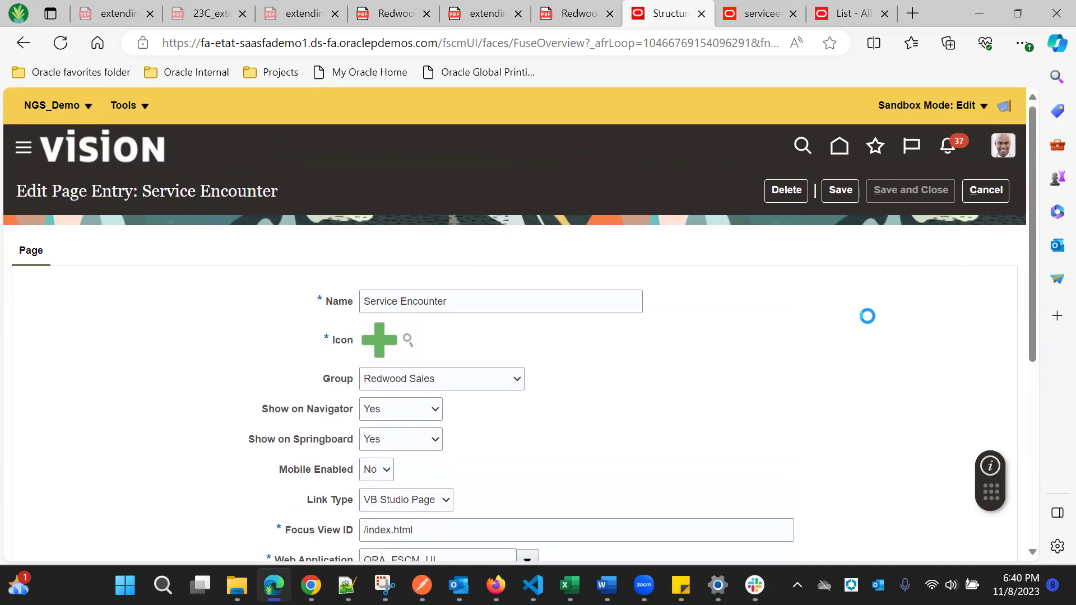
left_click(745, 13)
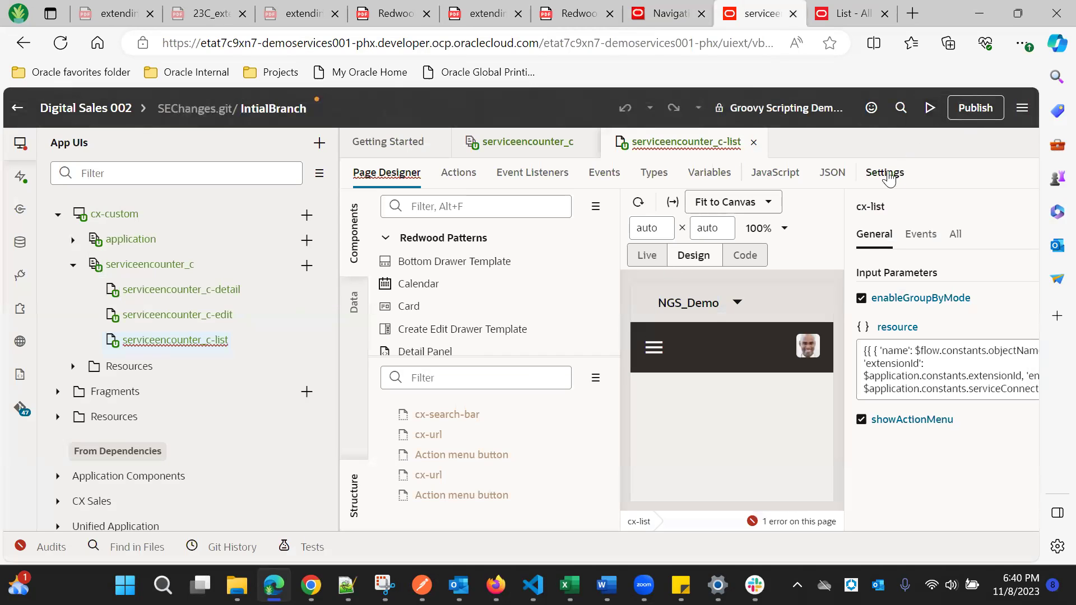
- Run the serviceencounter_c-list page preview from VB Studio
left_click(930, 108)
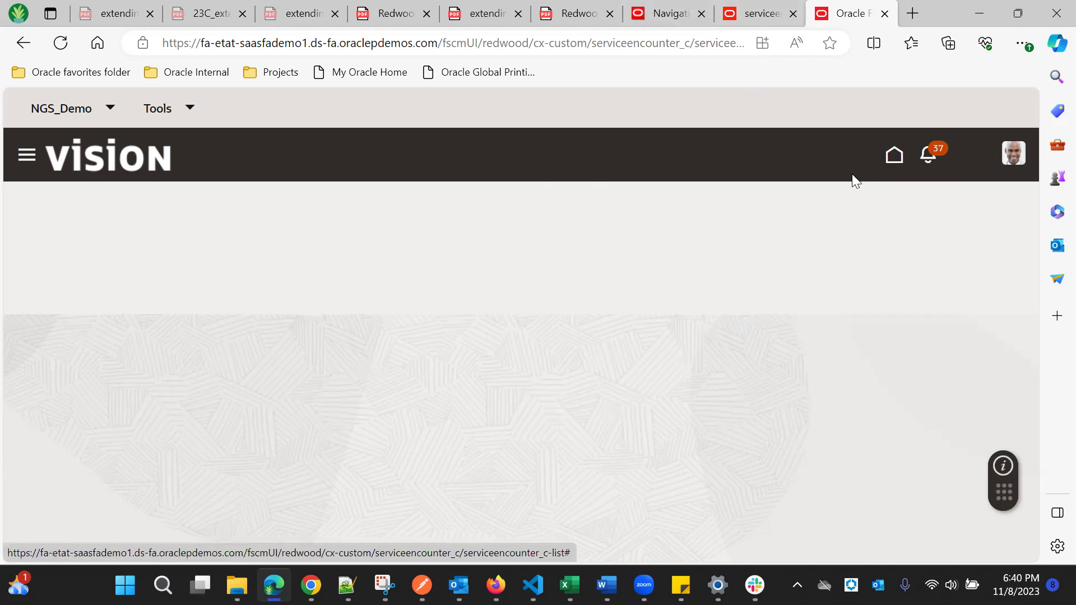
- From the Fusion home page, open the new Service Encounter navigator entry
left_click(893, 163)
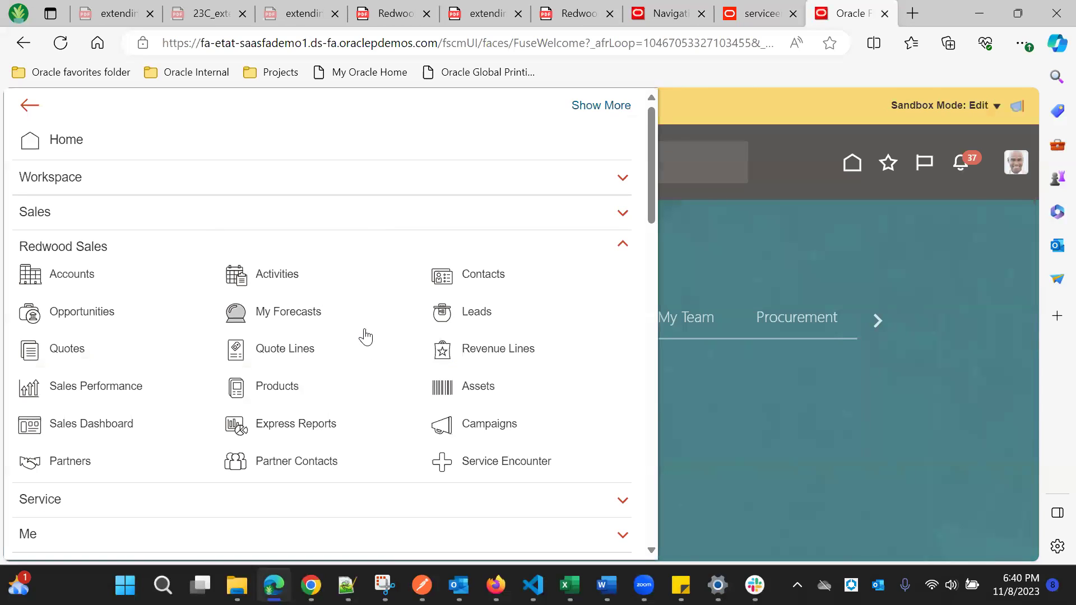
left_click(487, 462)
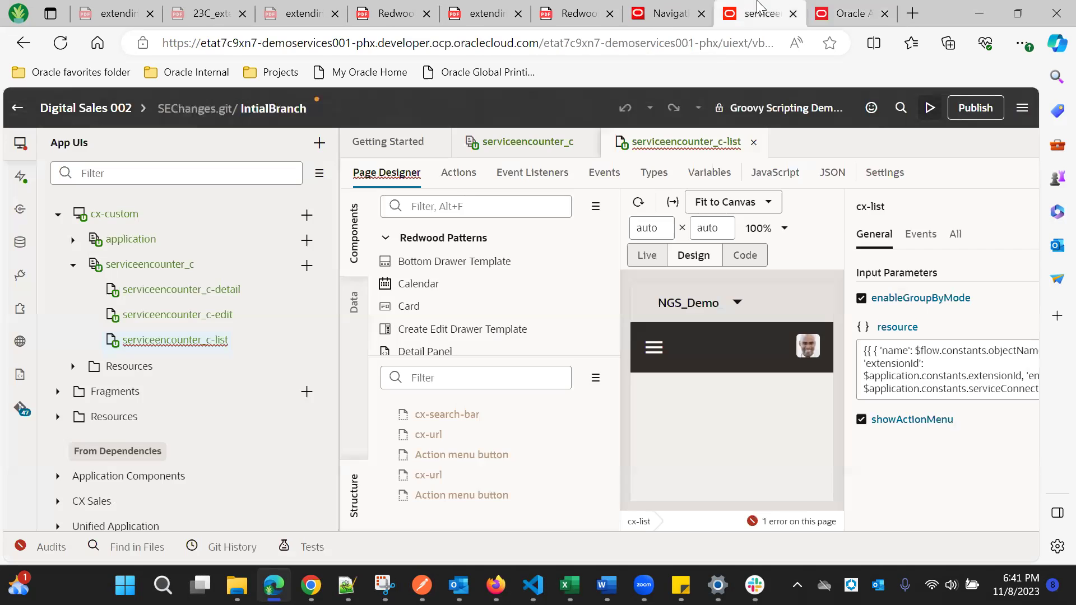
left_click(849, 13)
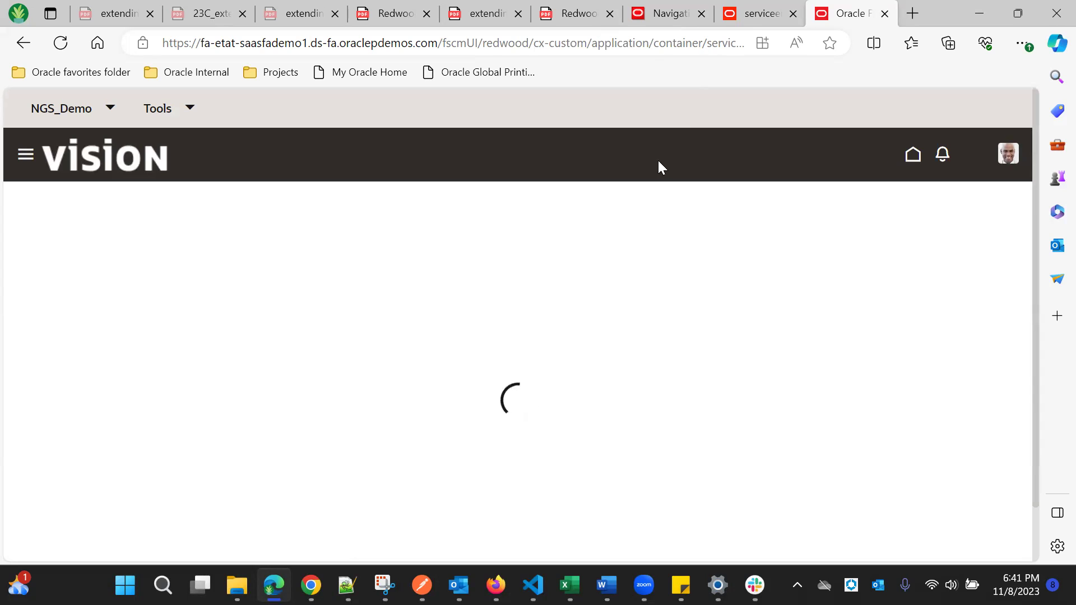
left_click(676, 7)
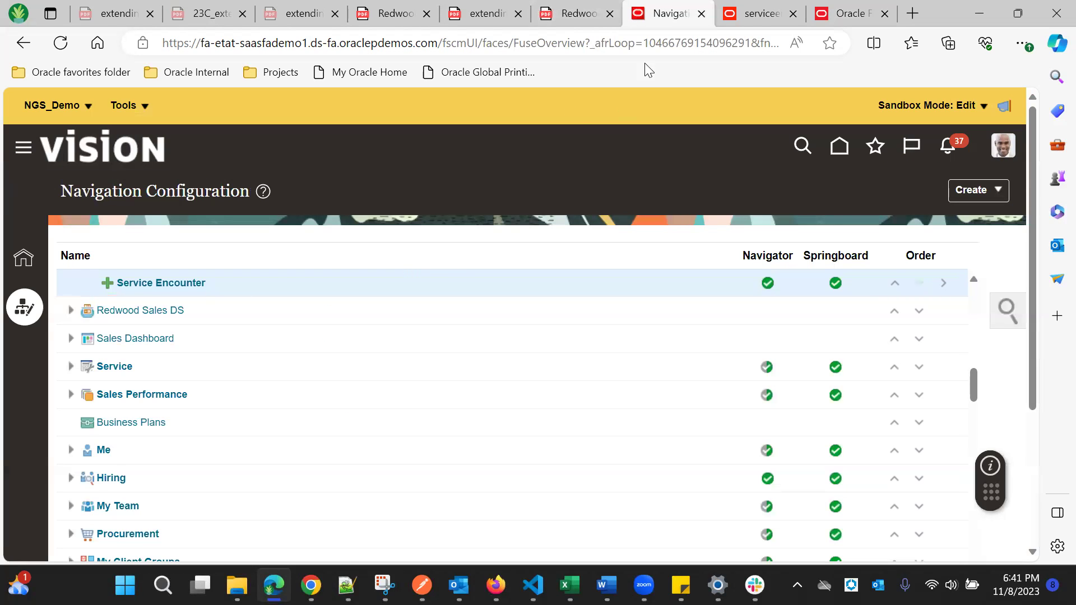
left_click(765, 11)
left_click(863, 11)
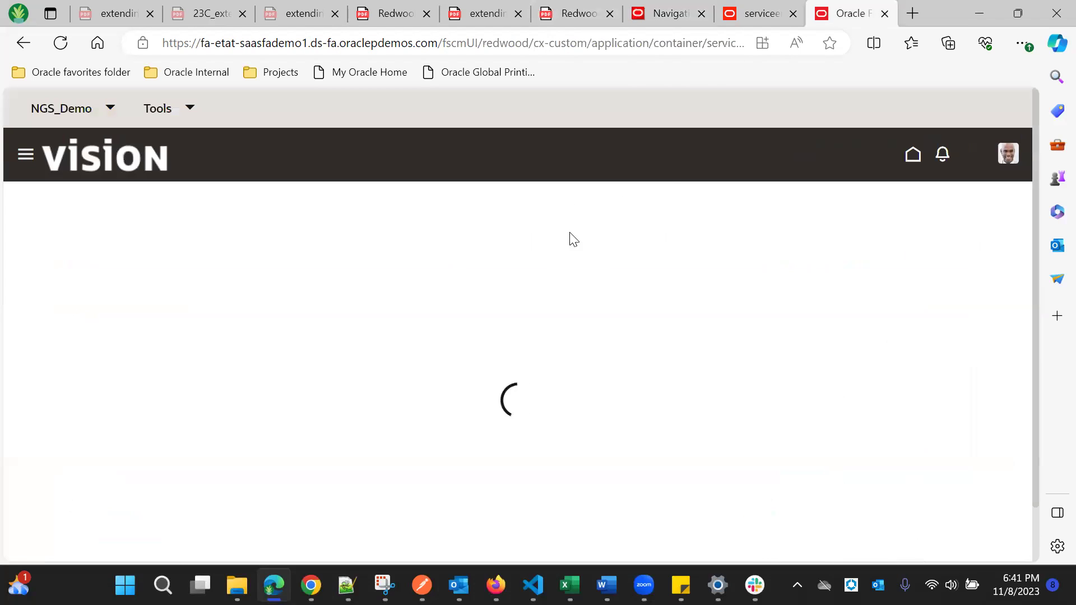
- Verify the opened page's address and the Service Encounter listing under Redwood Sales in the navigator
left_click(666, 42)
left_click(714, 43)
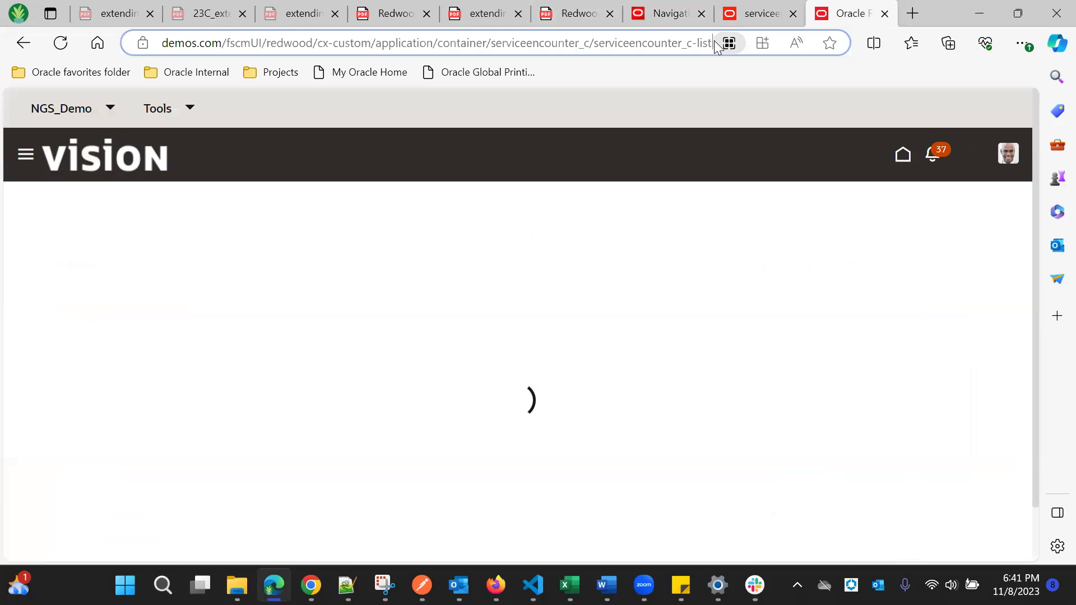
left_click(709, 235)
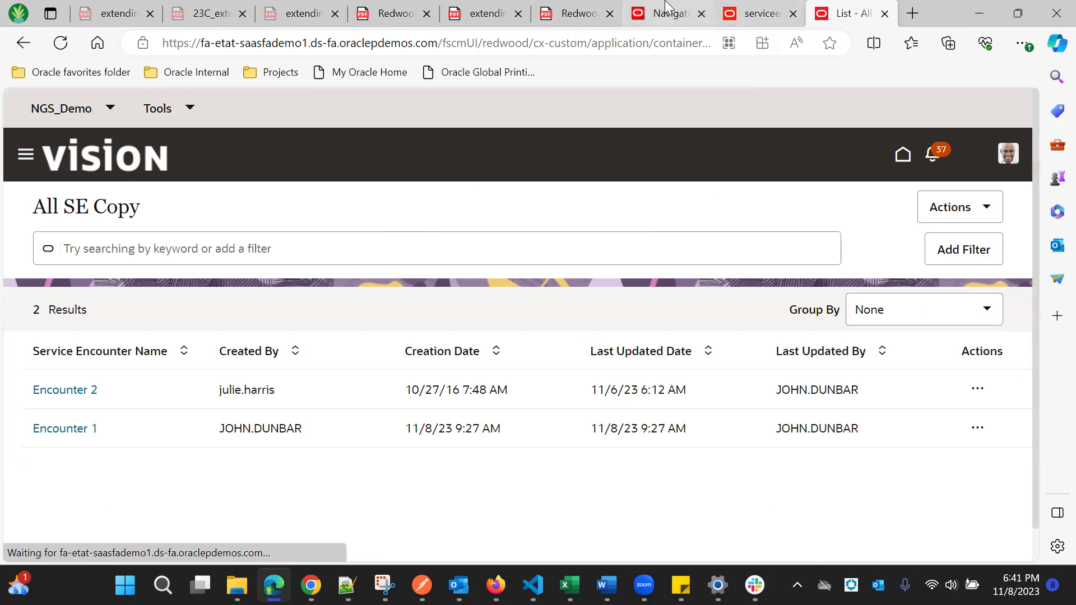
left_click(22, 145)
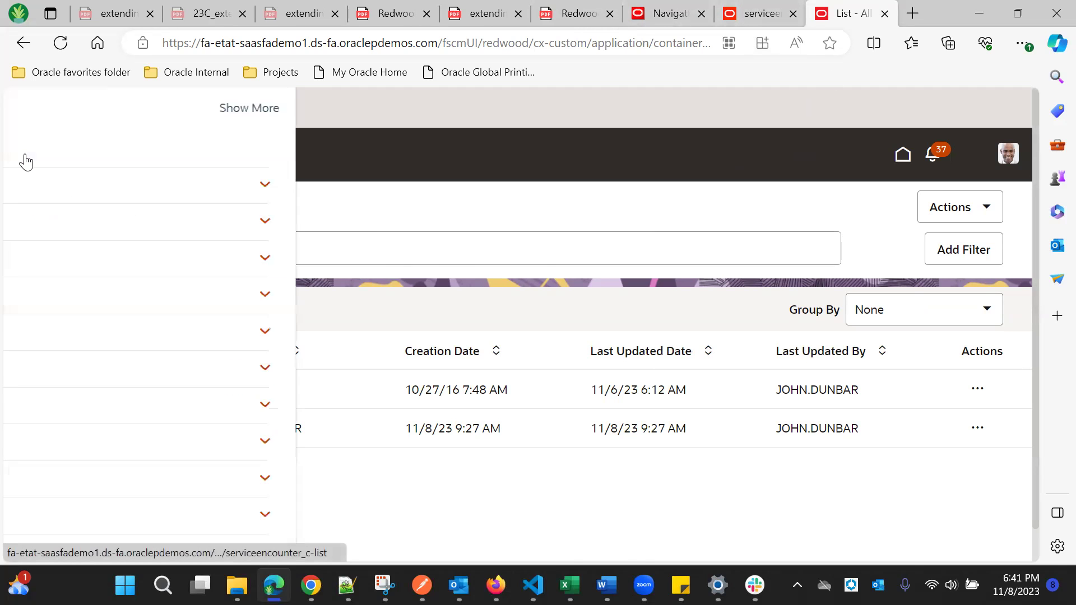
left_click(176, 266)
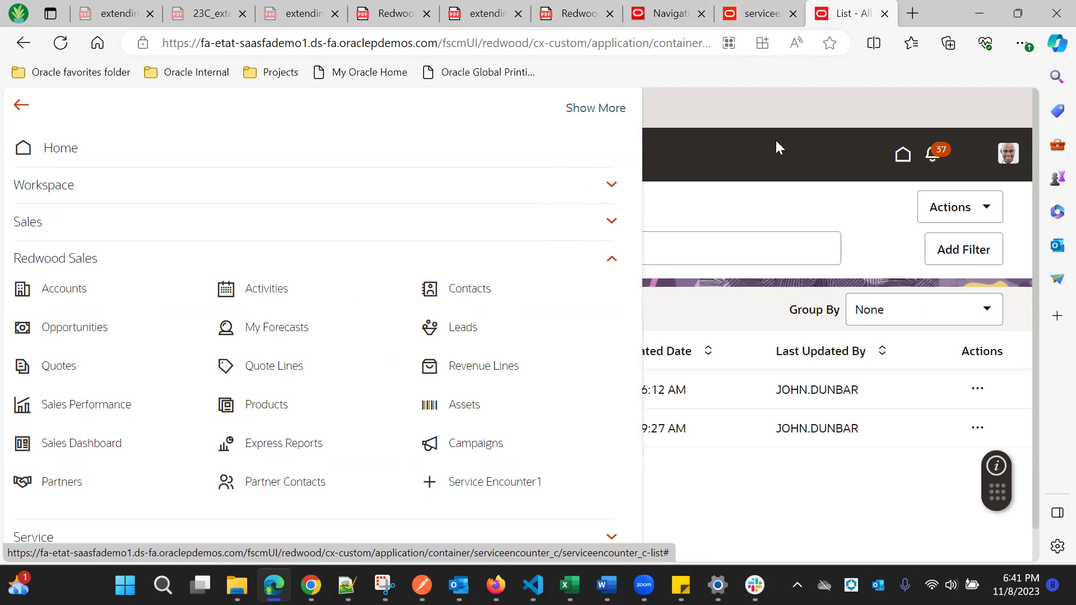
left_click(713, 157)
- Open the Service Encounter entry and review its VB Studio Flow, App UI and Page Name values
left_click(664, 5)
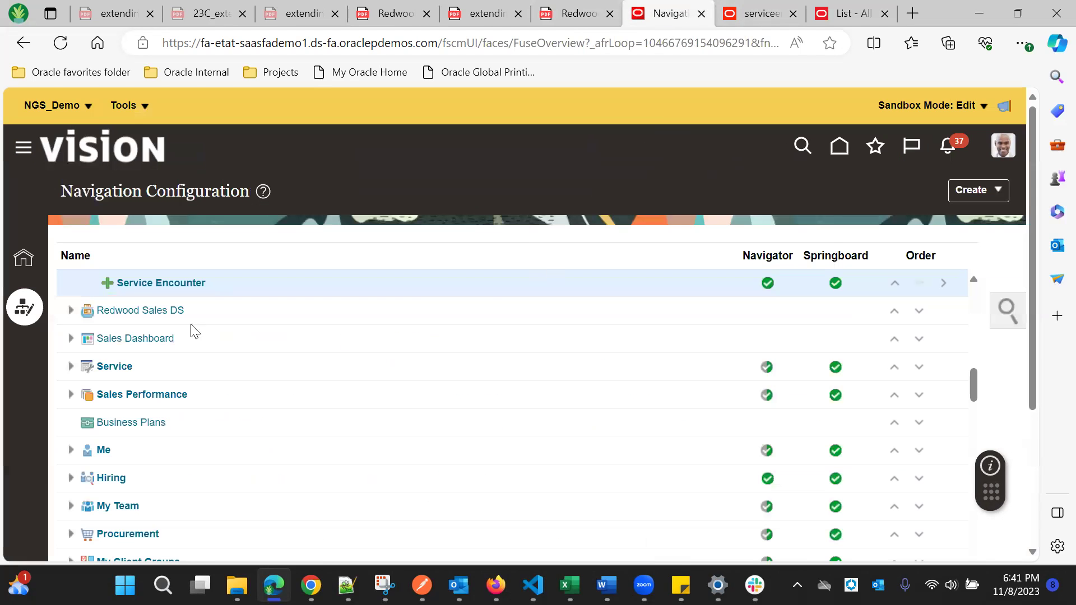
left_click(128, 284)
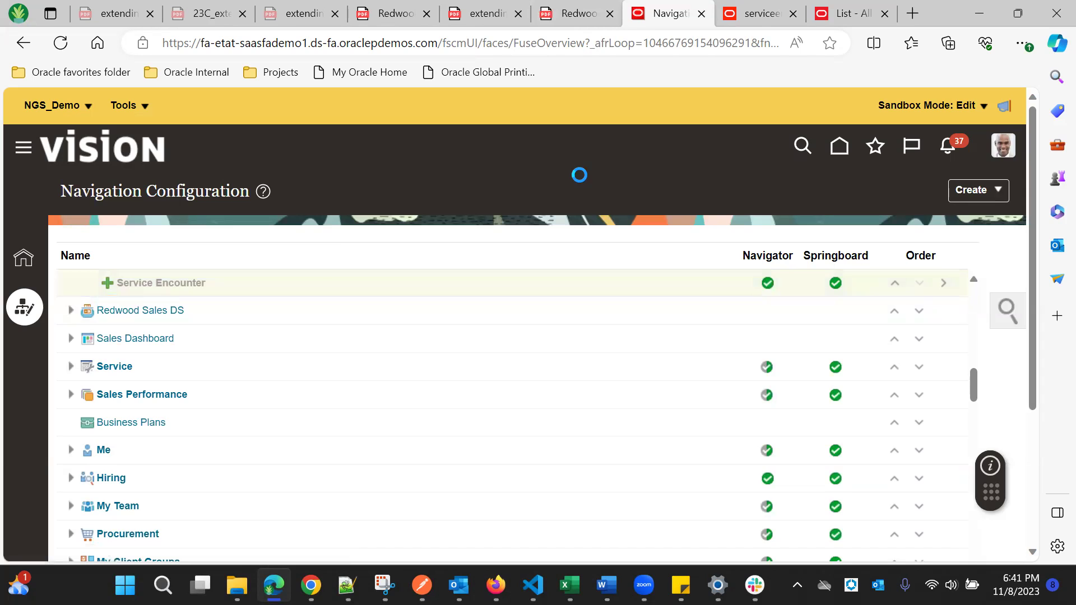
scroll(531, 301, "down", 5)
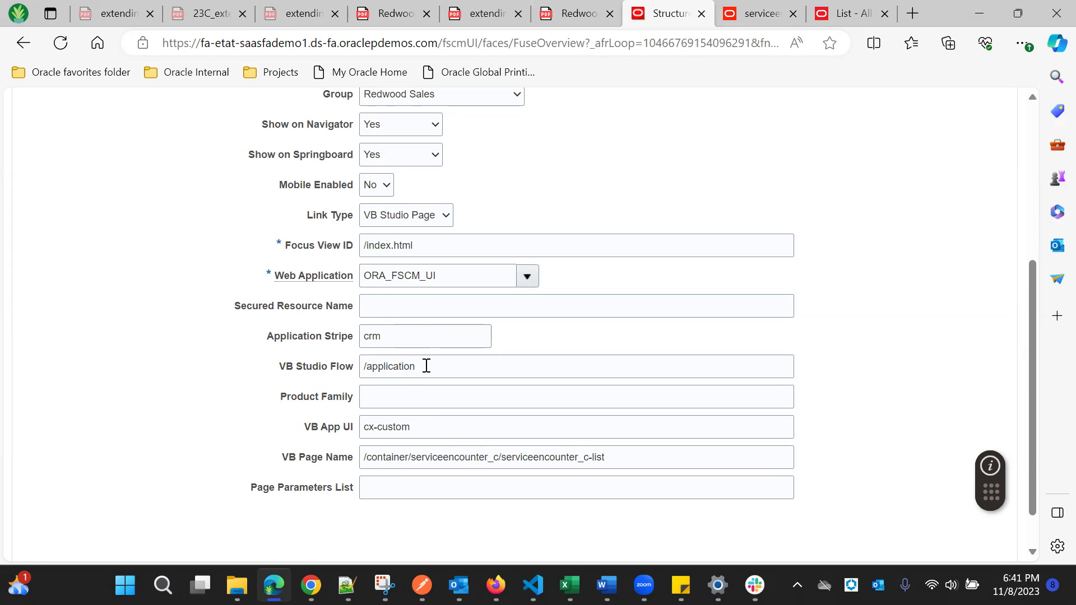
left_click_drag(425, 366, 354, 370)
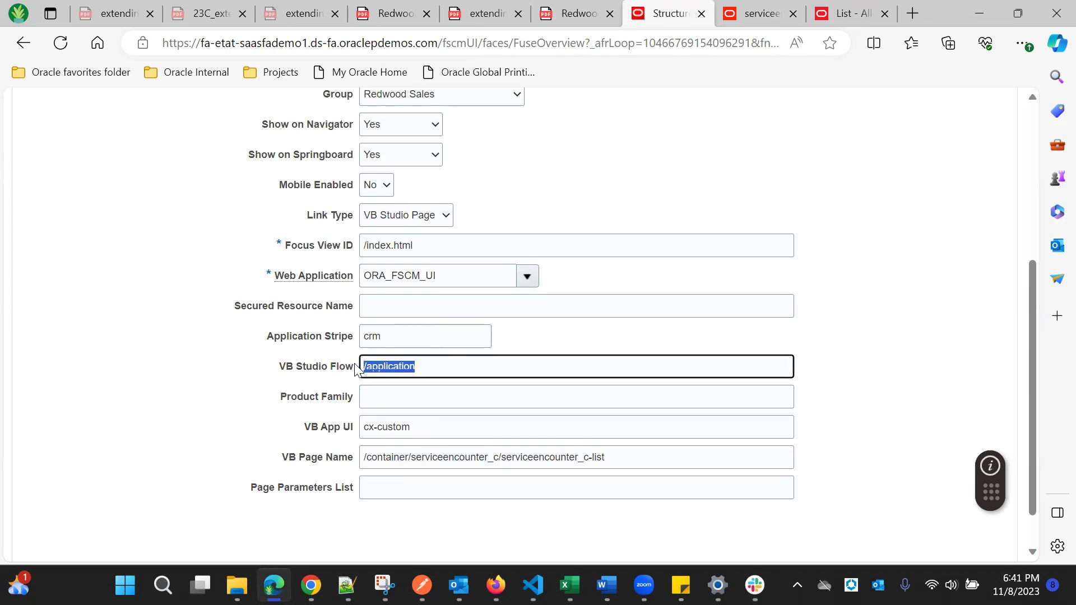
left_click_drag(431, 433, 341, 434)
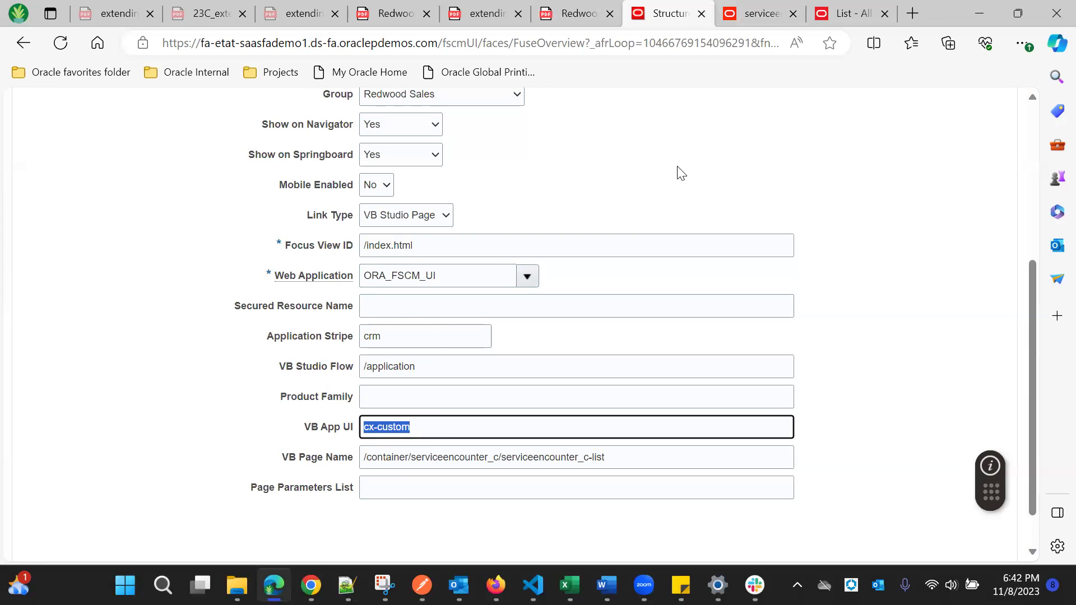
left_click(209, 423)
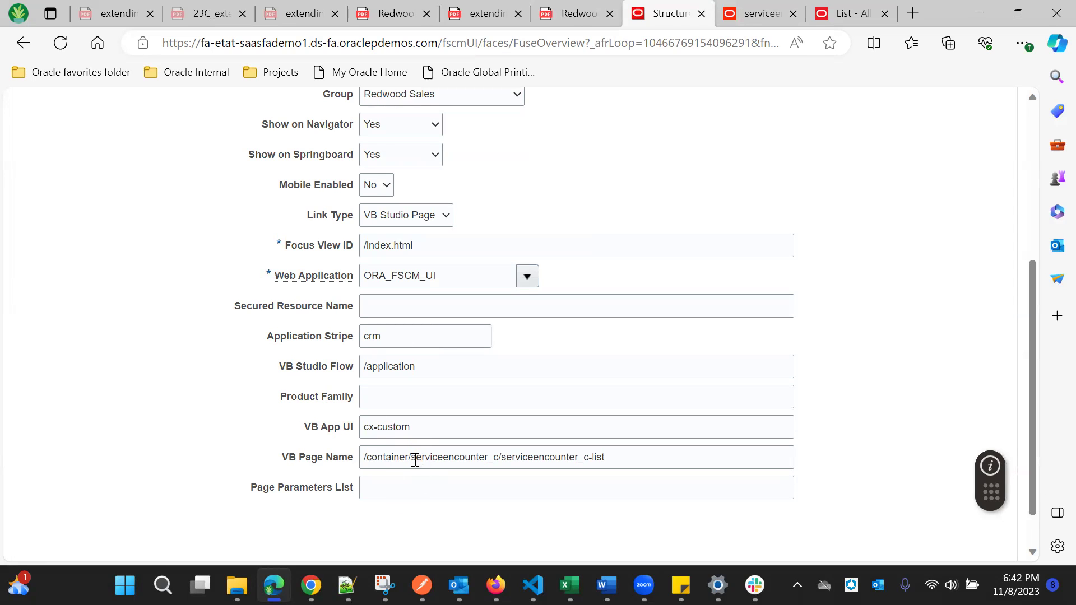
left_click_drag(412, 459, 681, 458)
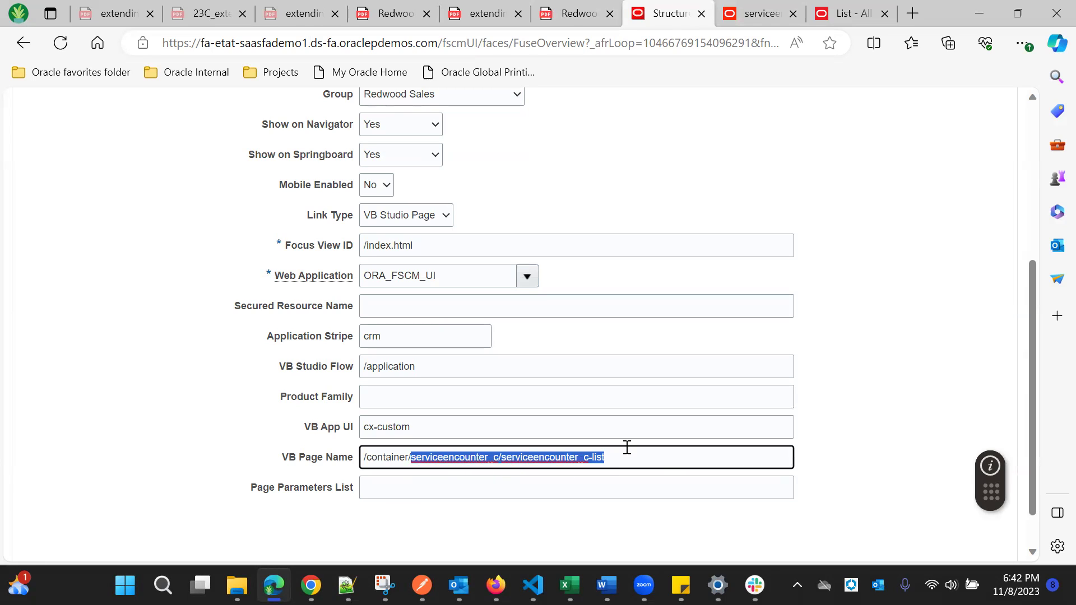
left_click(196, 379)
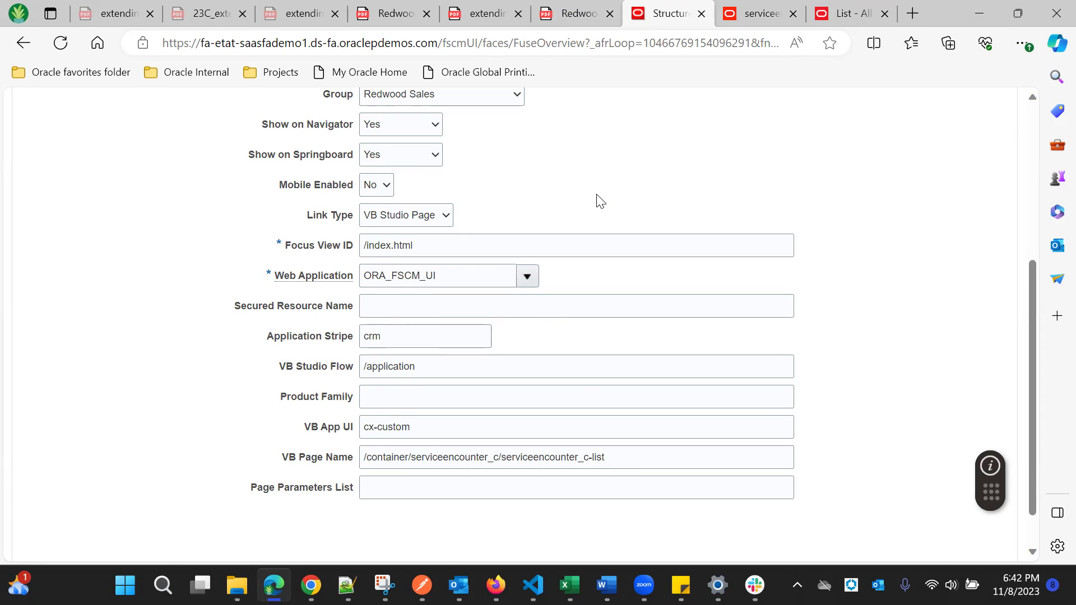
- Cancel out of the Service Encounter entry without saving
scroll(598, 203, "up", 1)
scroll(583, 224, "down", 1)
scroll(807, 173, "up", 5)
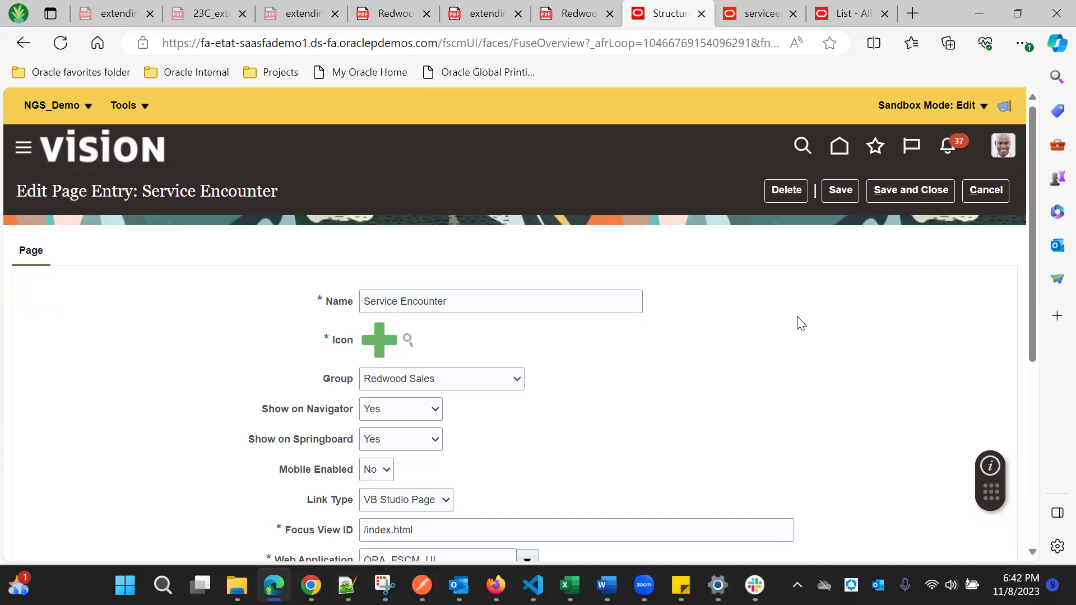
scroll(807, 336, "down", 5)
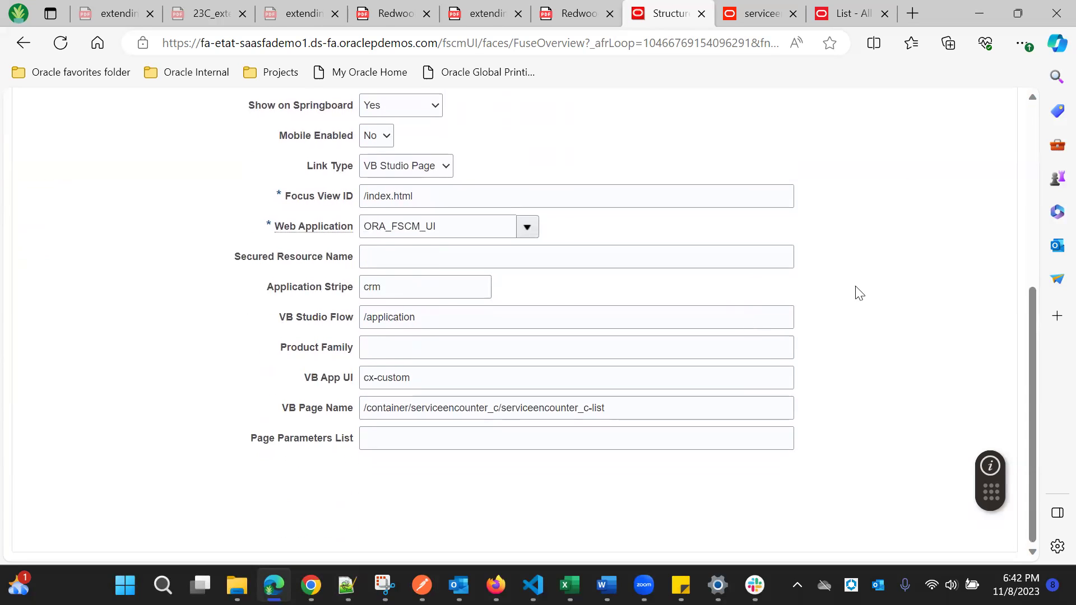
scroll(869, 297, "up", 4)
left_click(973, 143)
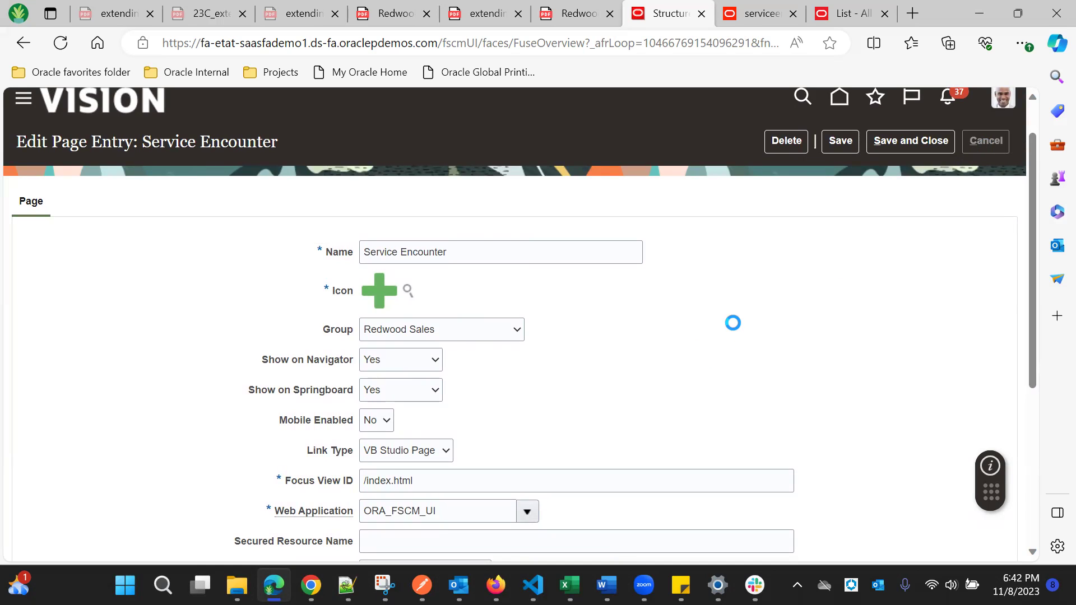
- Review the Digital Sales Accounts entry's p/mycustomers page and entity=Account;objectType=accounts parameters, then cancel
scroll(733, 323, "down", 4)
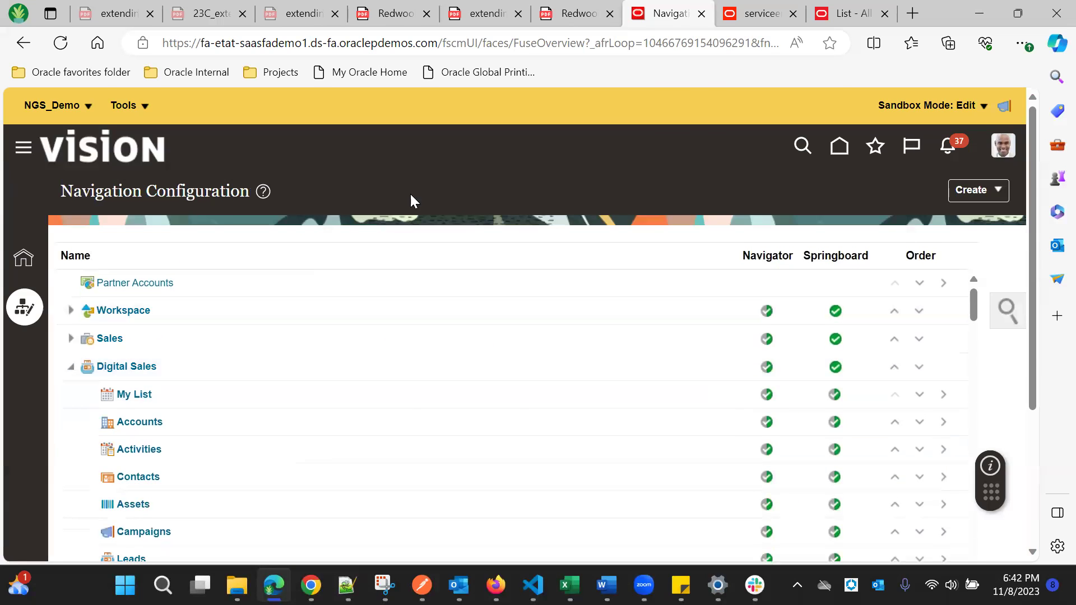
scroll(223, 380, "down", 3)
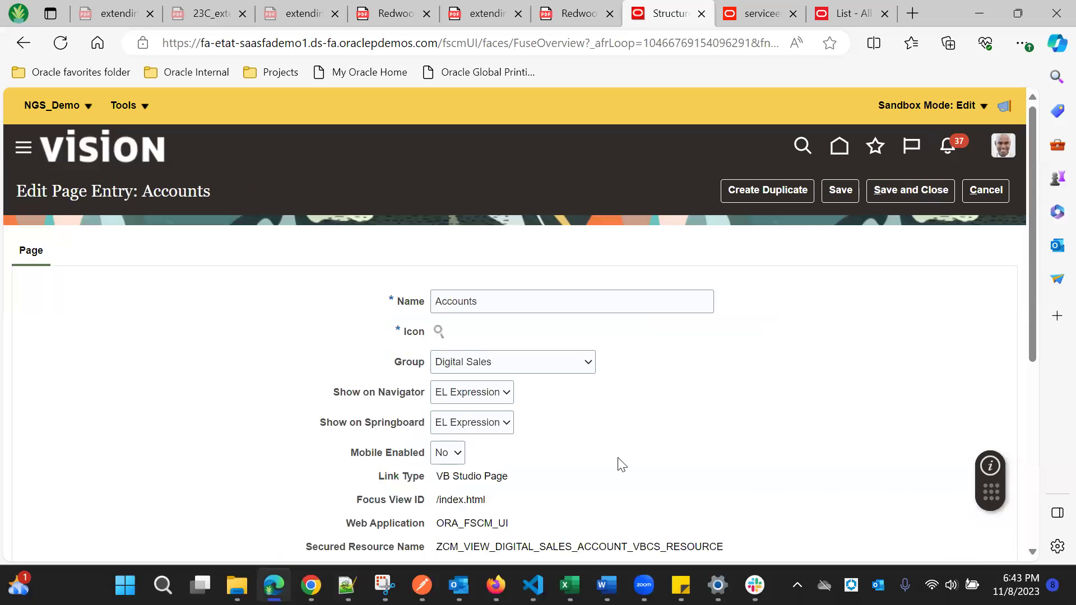
scroll(622, 392, "down", 5)
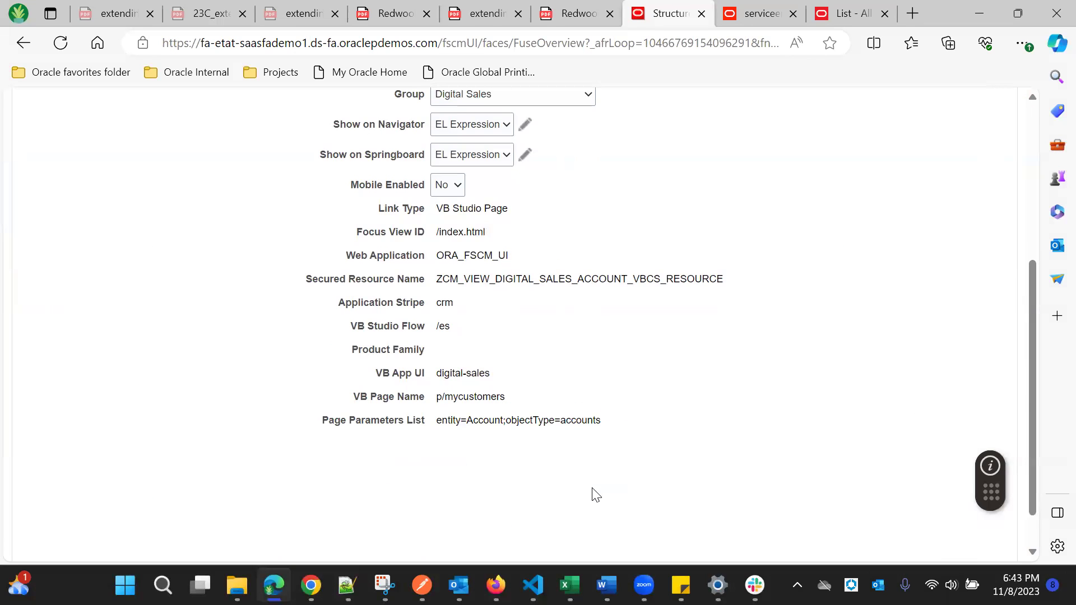
scroll(809, 297, "up", 4)
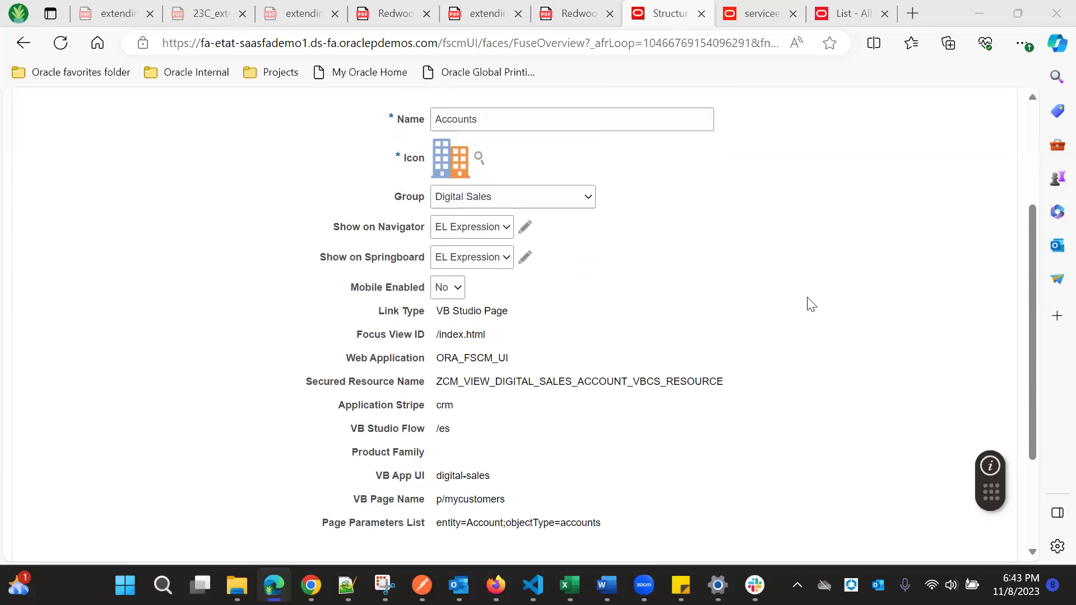
scroll(556, 207, "up", 2)
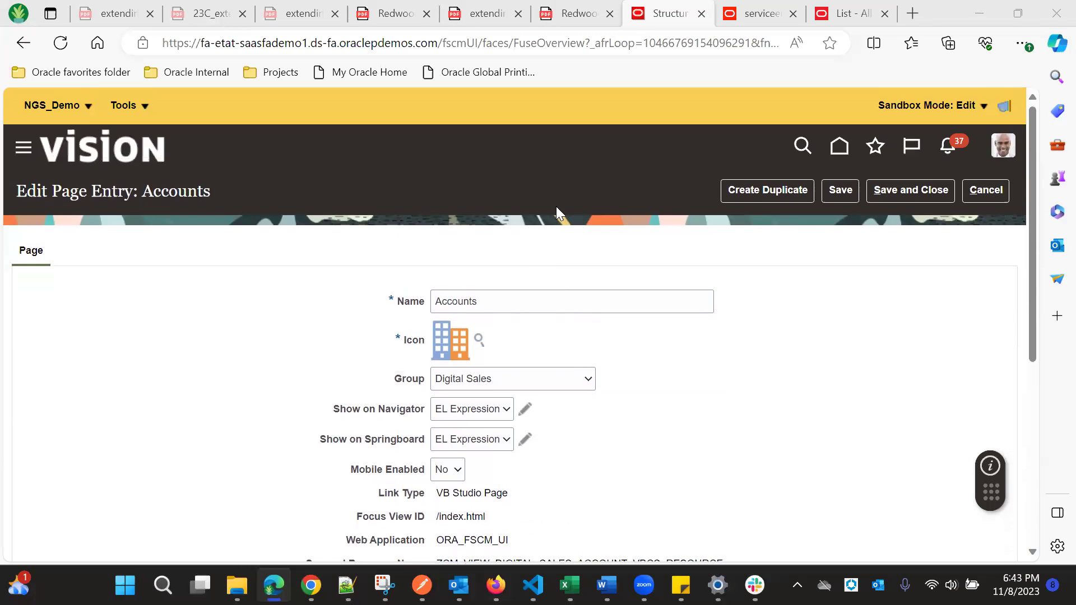
scroll(577, 319, "down", 3)
scroll(579, 320, "up", 3)
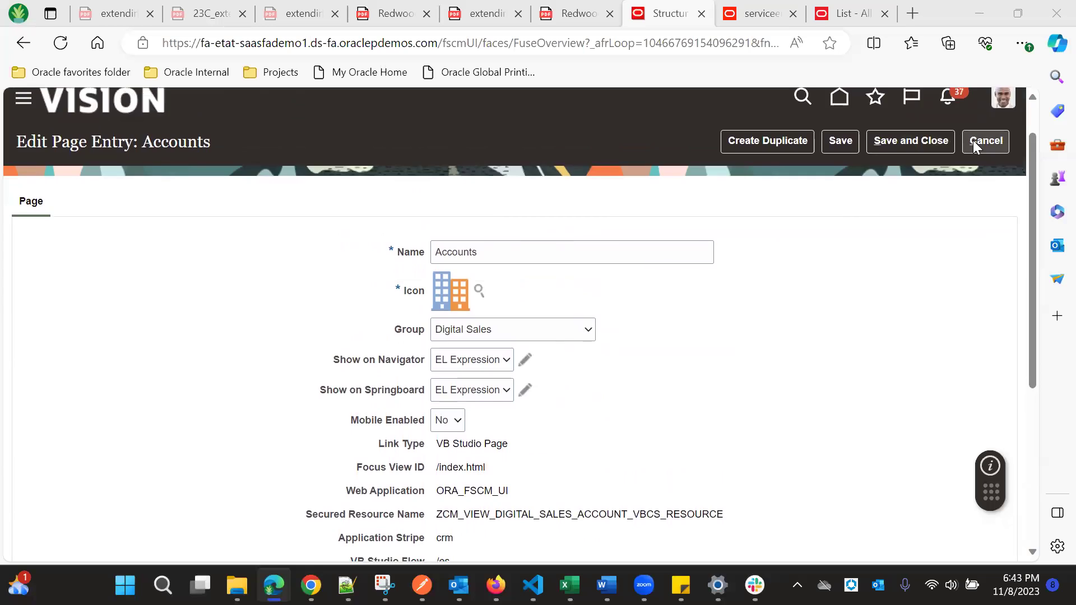
scroll(958, 174, "down", 5)
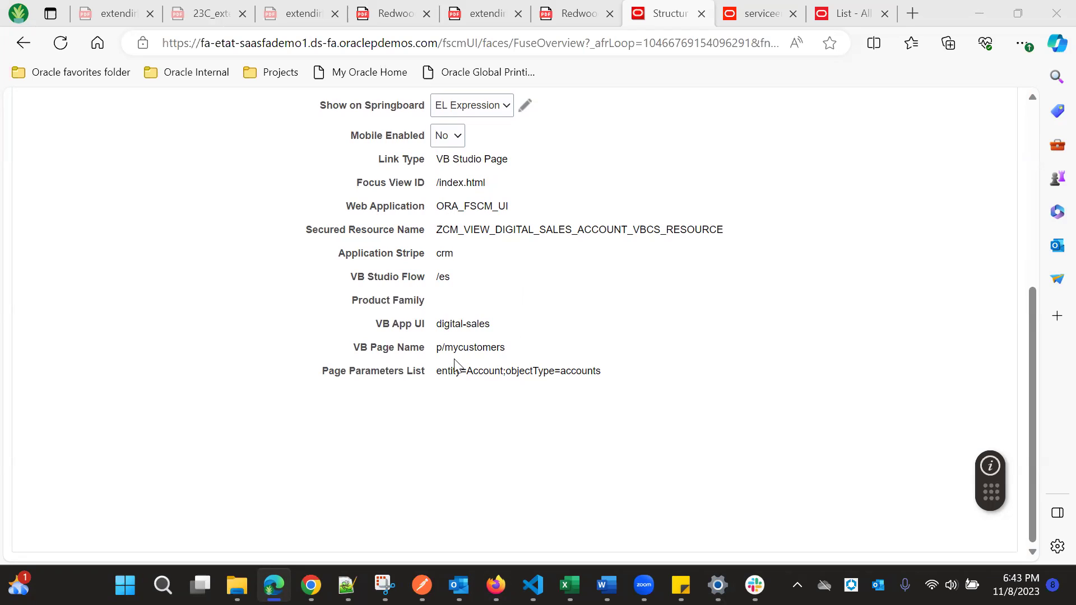
scroll(617, 323, "up", 4)
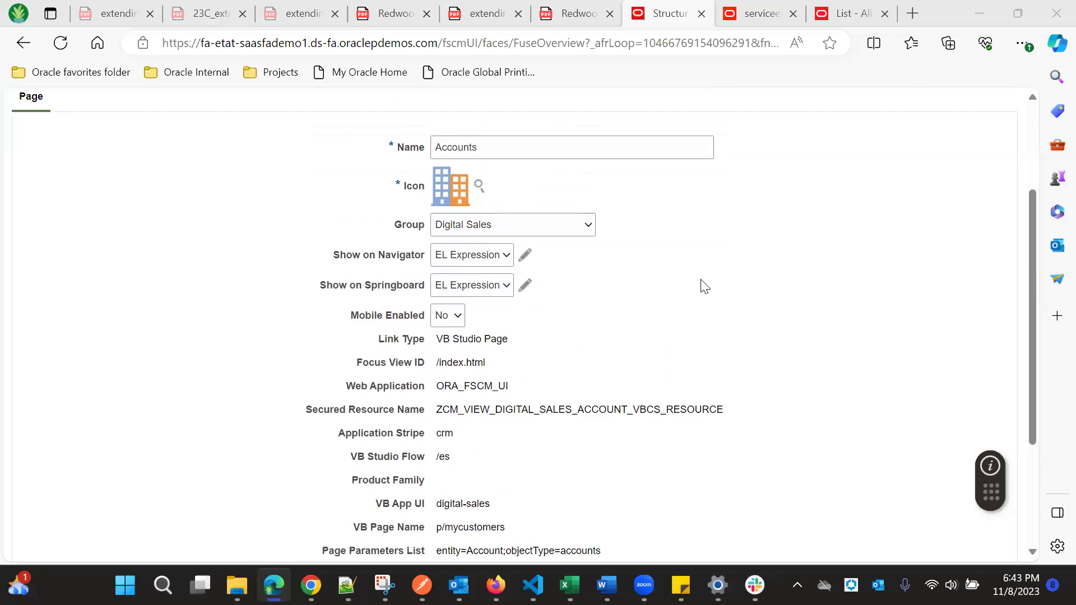
scroll(948, 153, "up", 2)
left_click(985, 190)
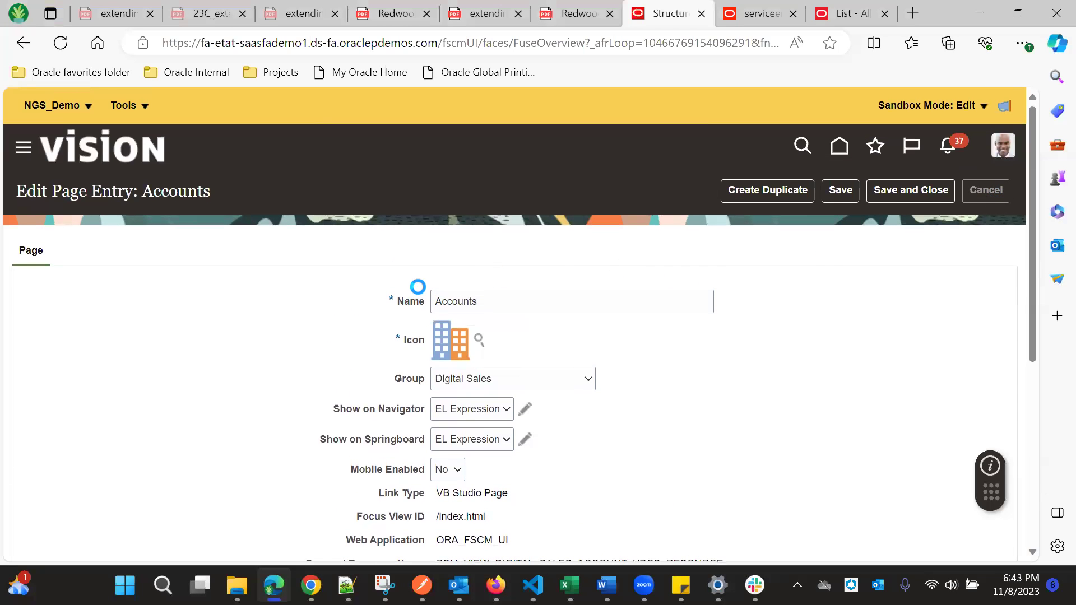
- Open the Redwood Sales Accounts entry and inspect VB App UI cx-sales and page container/accounts/accounts-list
scroll(281, 322, "down", 5)
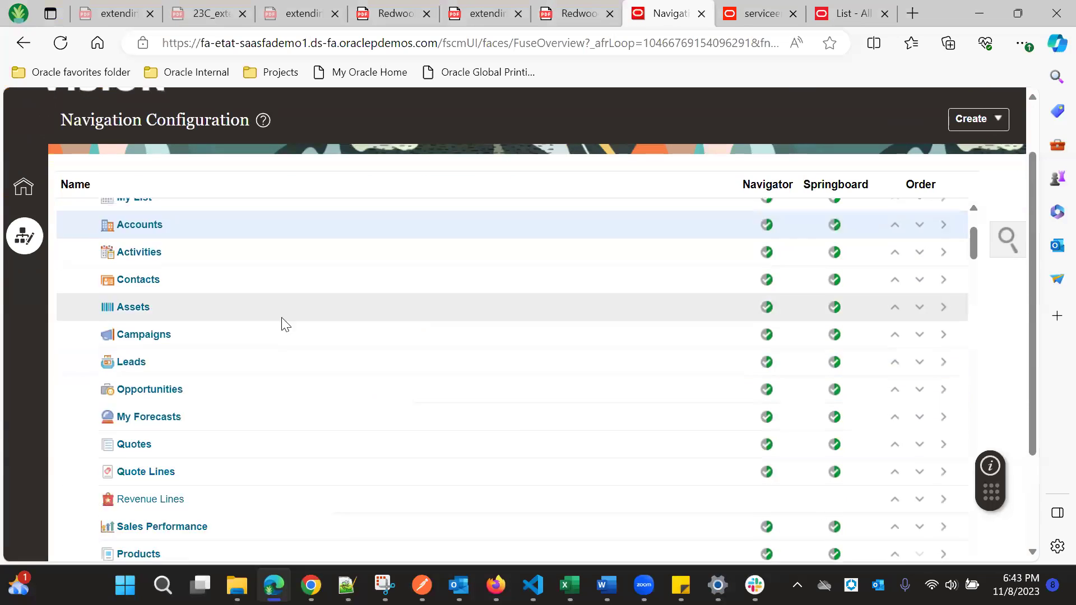
scroll(191, 409, "down", 3)
left_click(246, 350)
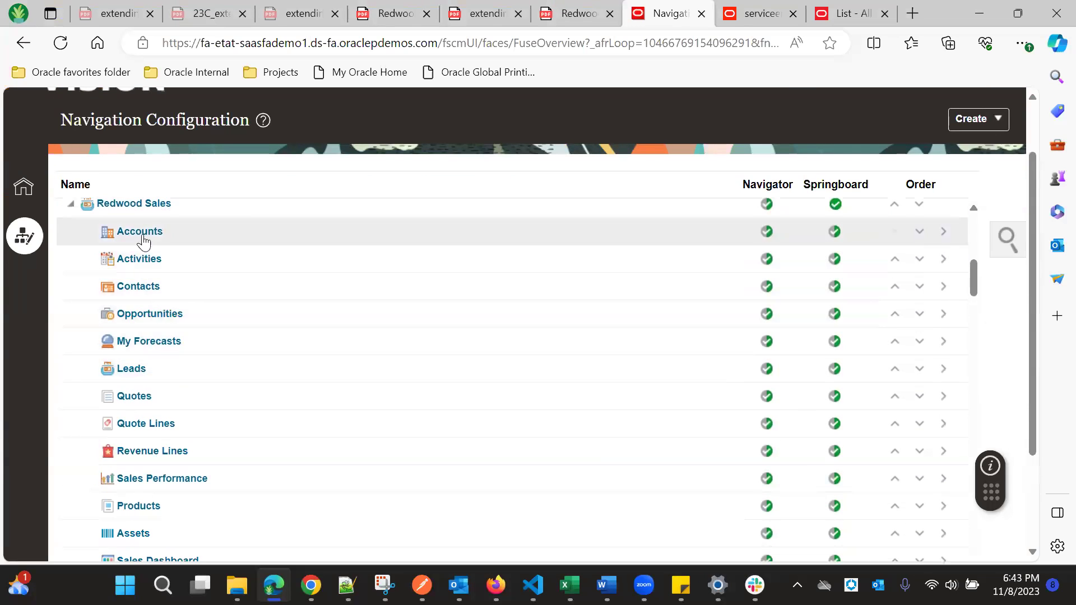
left_click(140, 232)
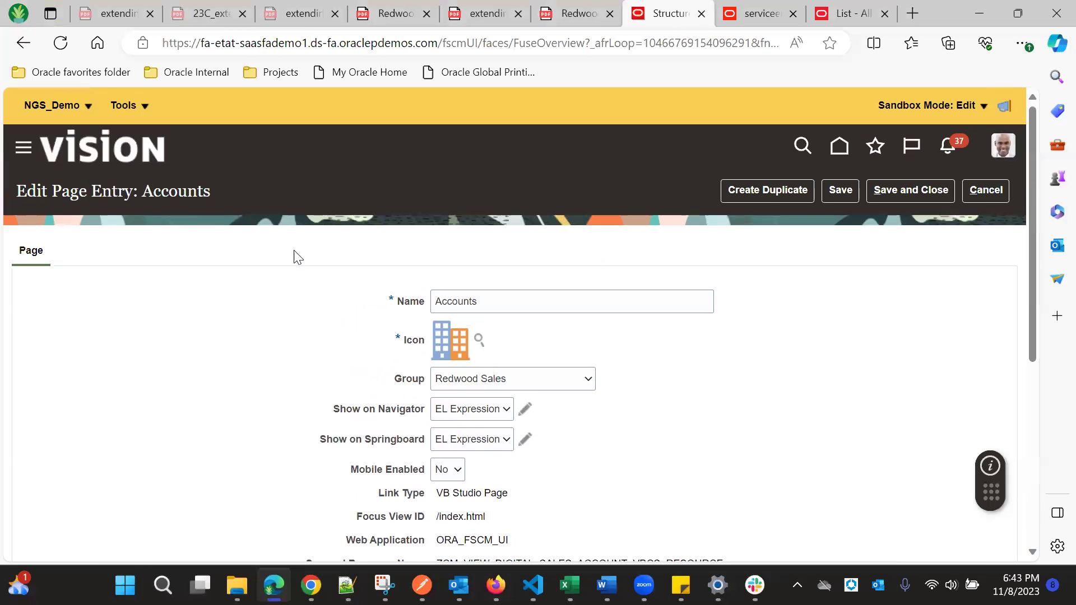
scroll(583, 287, "down", 2)
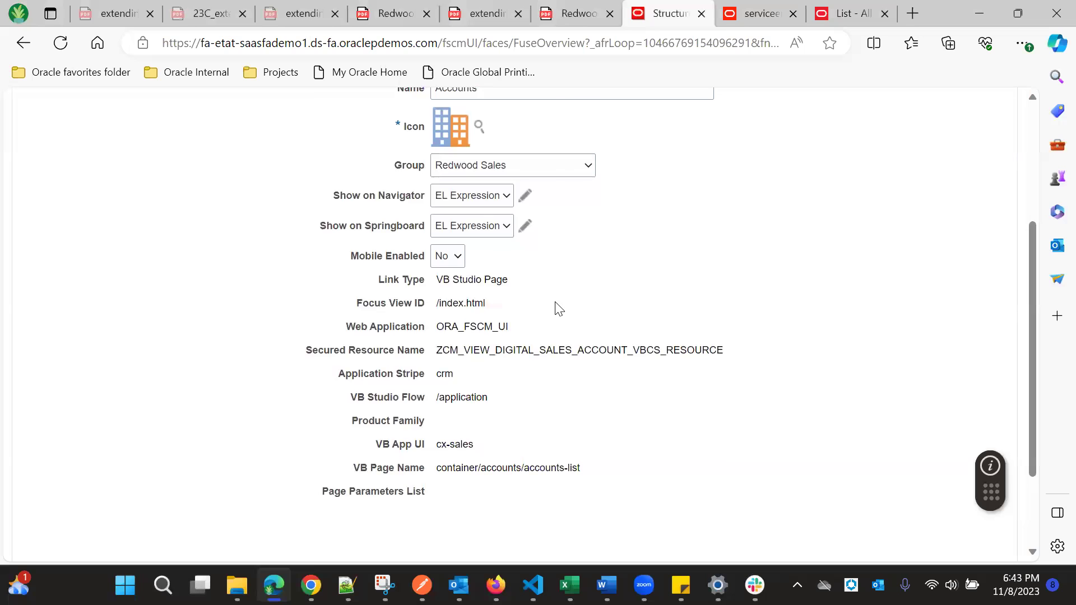
scroll(615, 268, "down", 2)
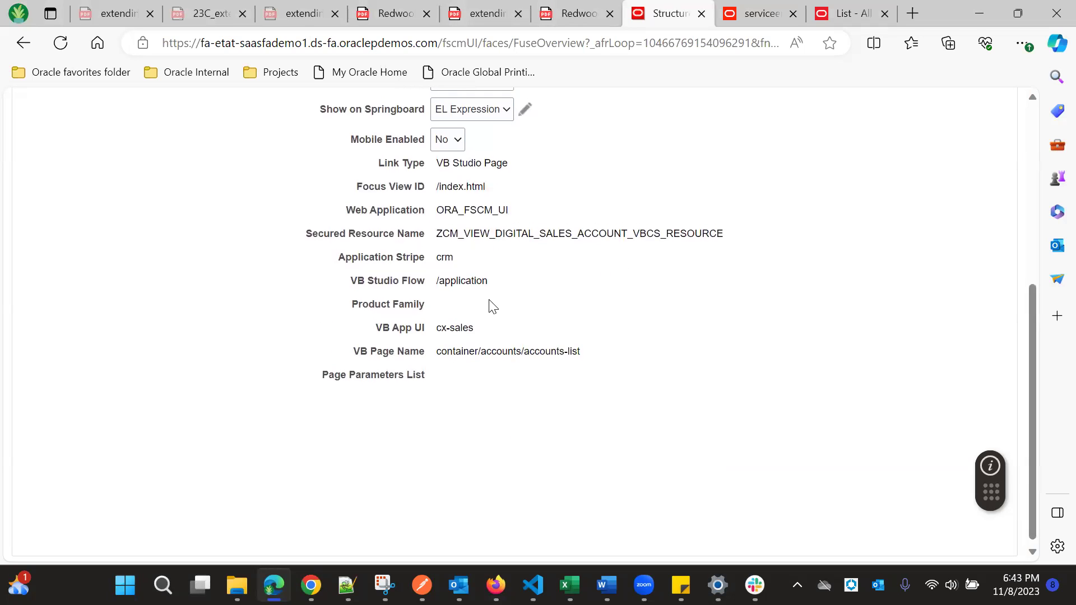
scroll(496, 325, "up", 1)
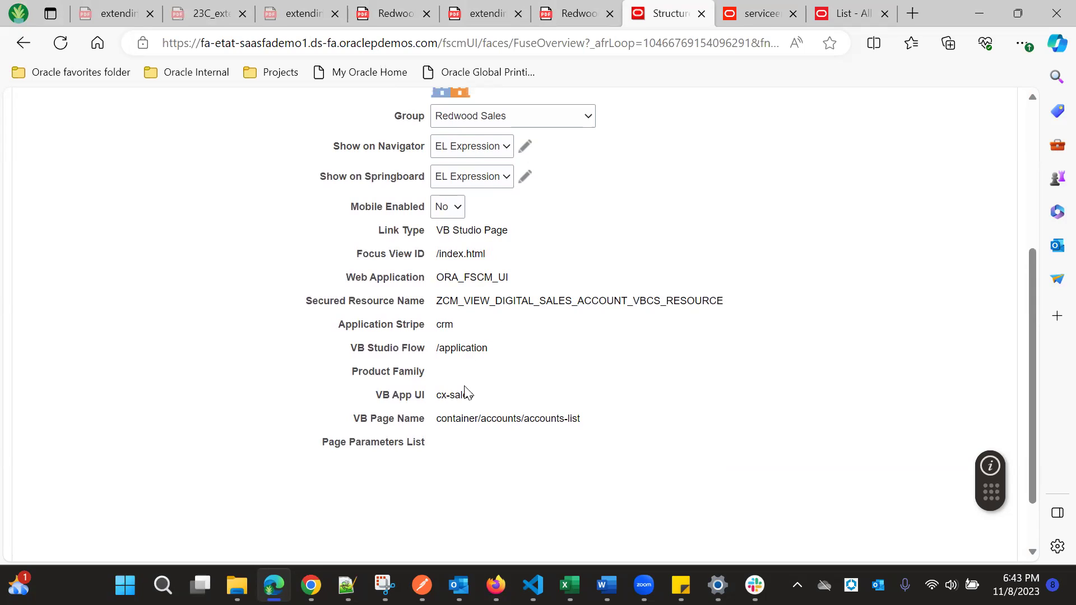
left_click_drag(437, 395, 478, 403)
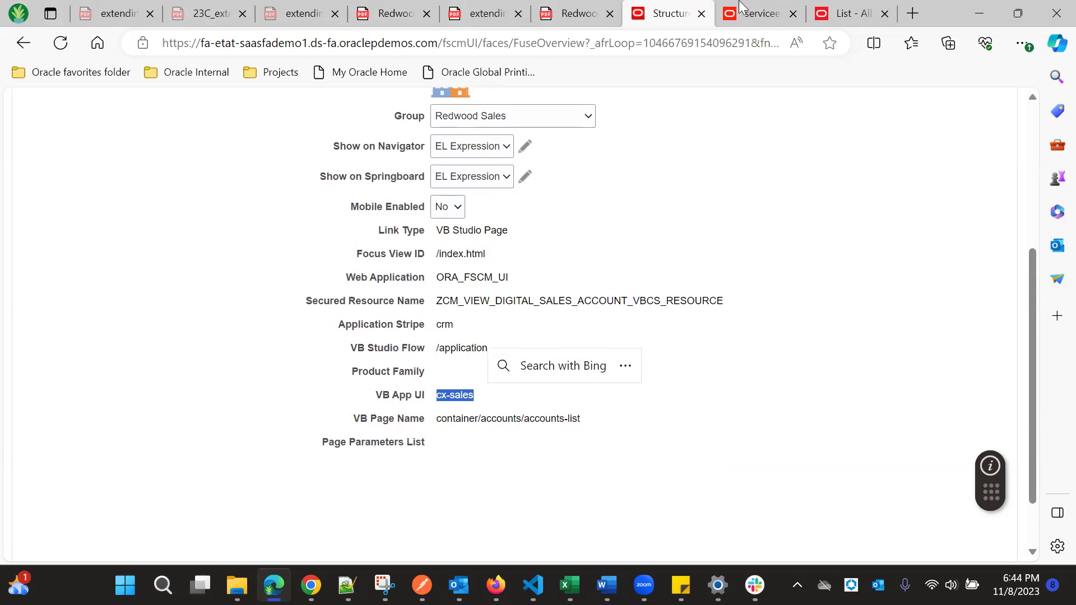
- In VB Studio, expand CX Sales to locate cx-sales, collapse cx-custom, then return to Accounts
left_click(756, 13)
scroll(122, 447, "down", 1)
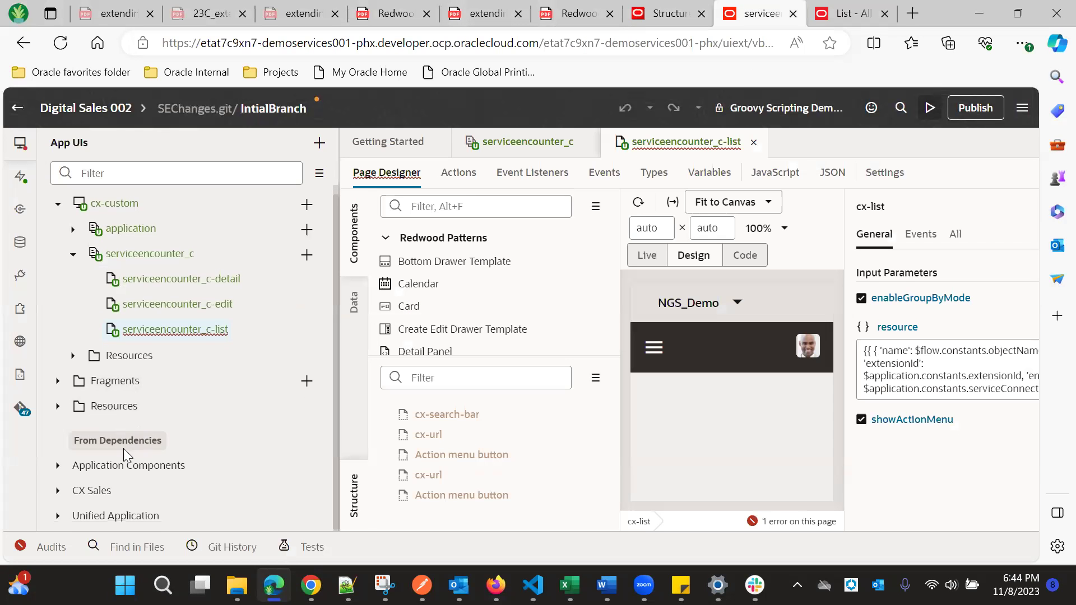
left_click(88, 491)
scroll(167, 441, "down", 1)
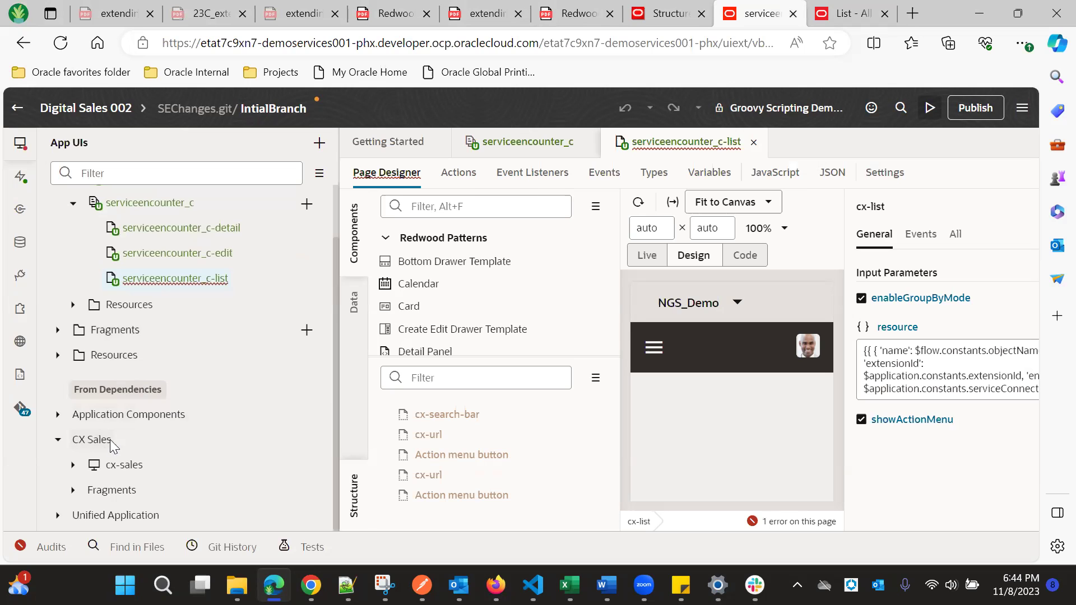
scroll(132, 392, "up", 1)
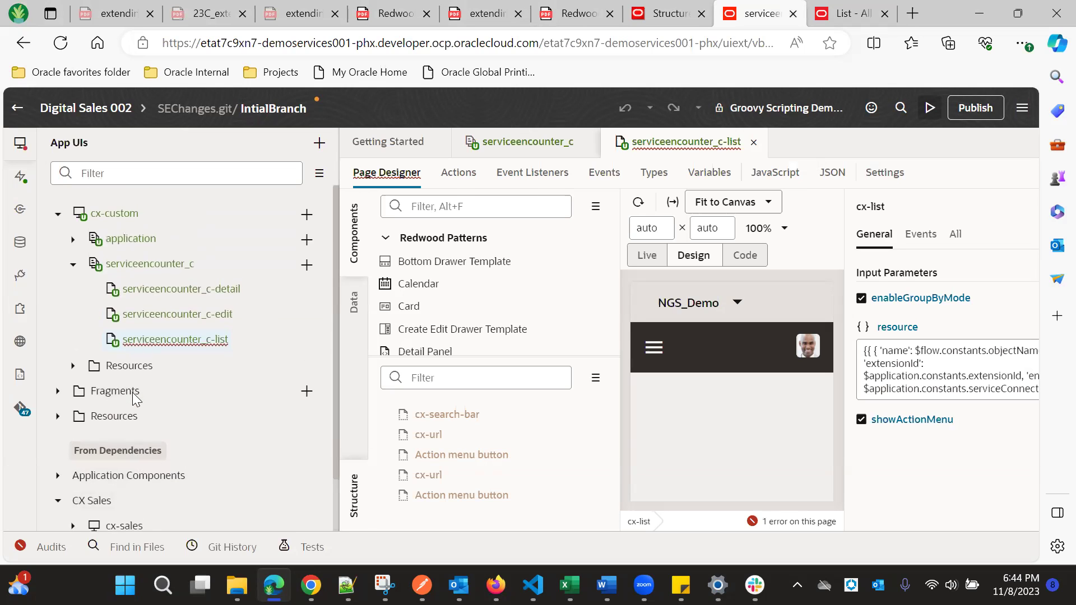
left_click(59, 215)
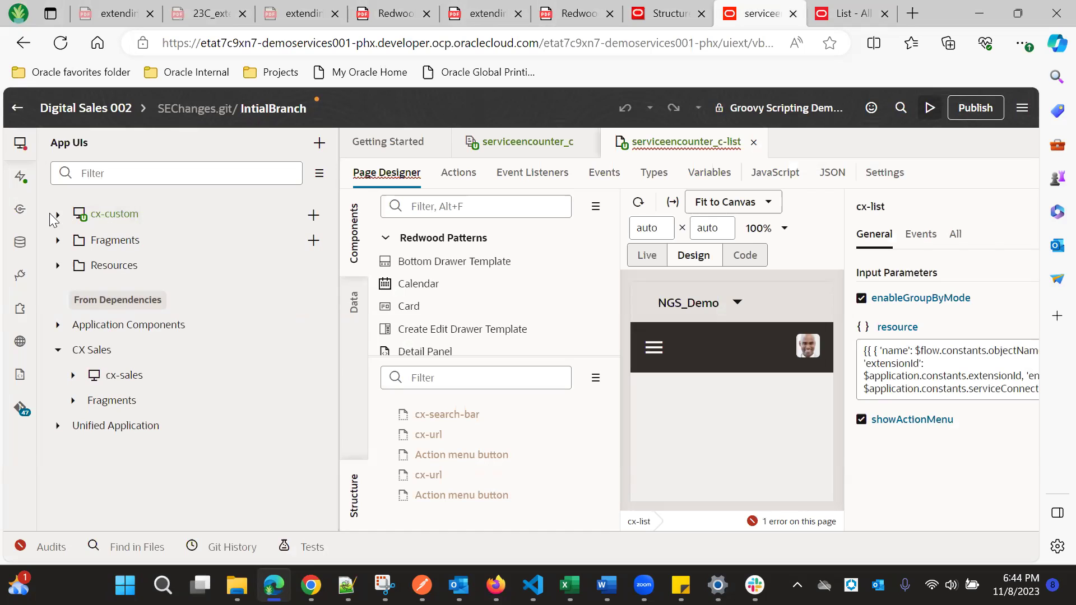
left_click(666, 14)
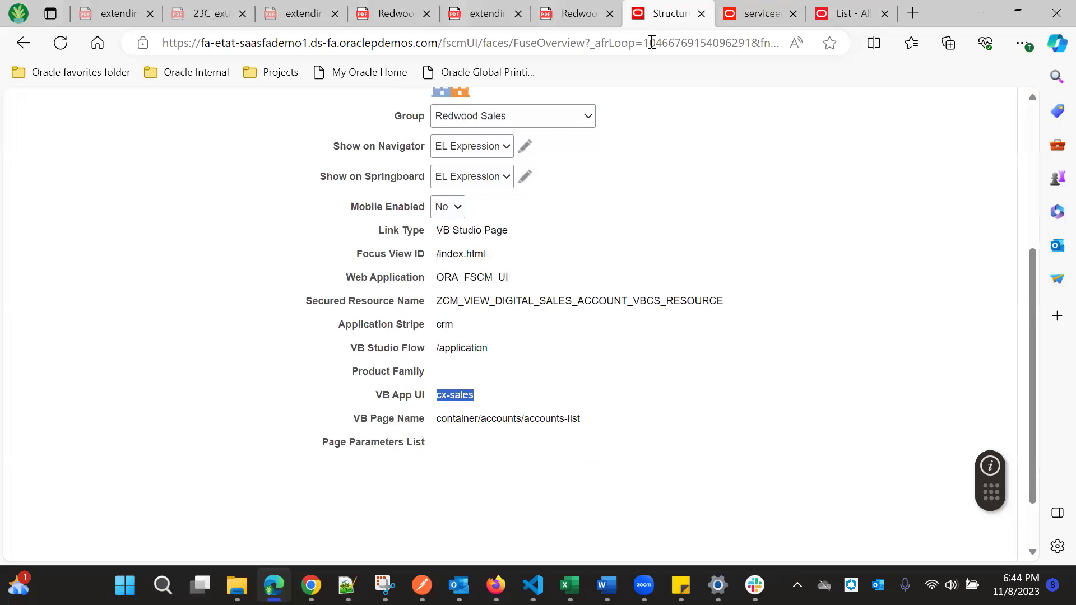
- Select the Accounts secured resource name ZCM_VIEW_DIGITAL_SALES_ACCOUNT_VBCS_RESOURCE for copying
left_click(512, 415)
double_click(488, 297)
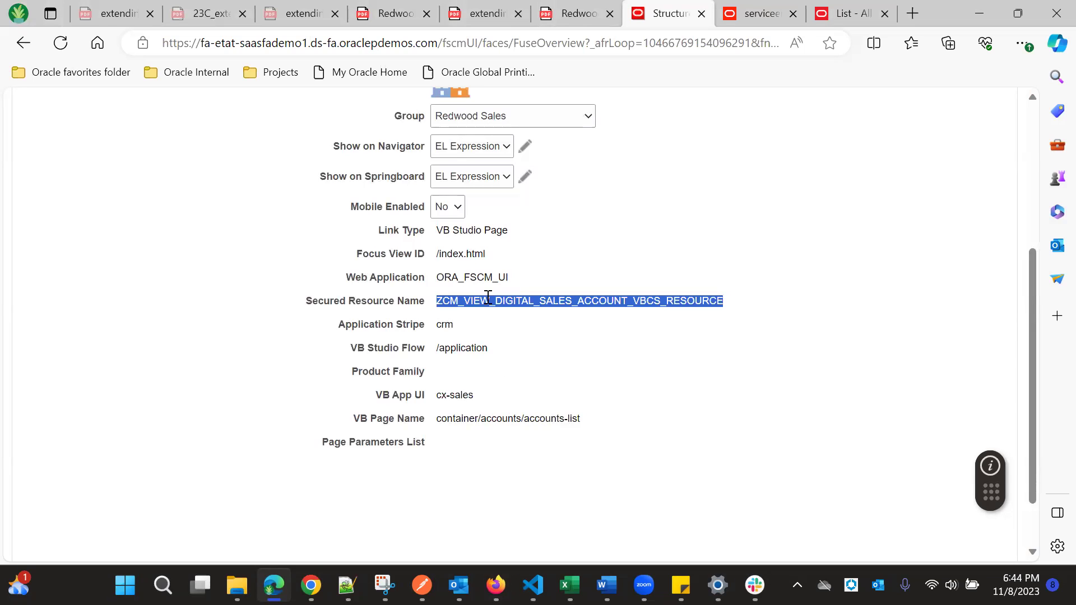